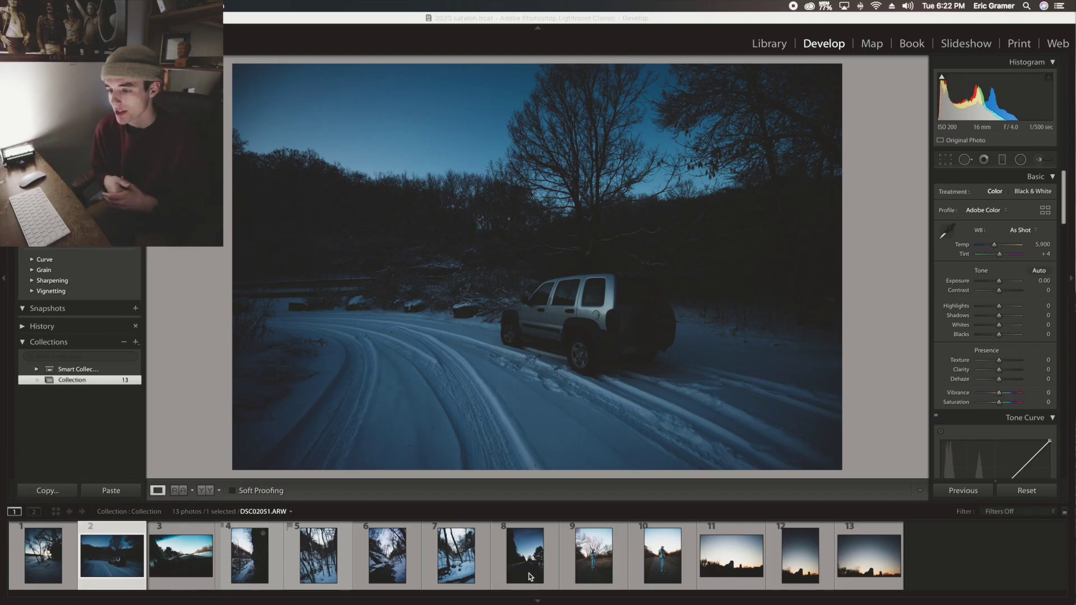
- Browse the first, sunset skyline and snowy creek photos, ending on the portrait of the man in denim
click(24, 559)
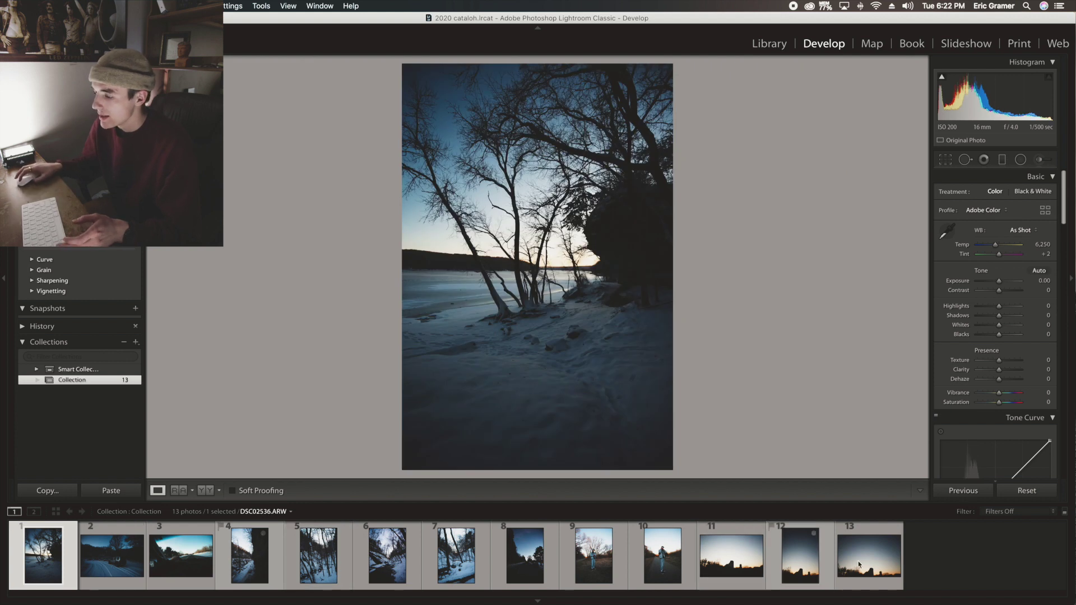
click(866, 555)
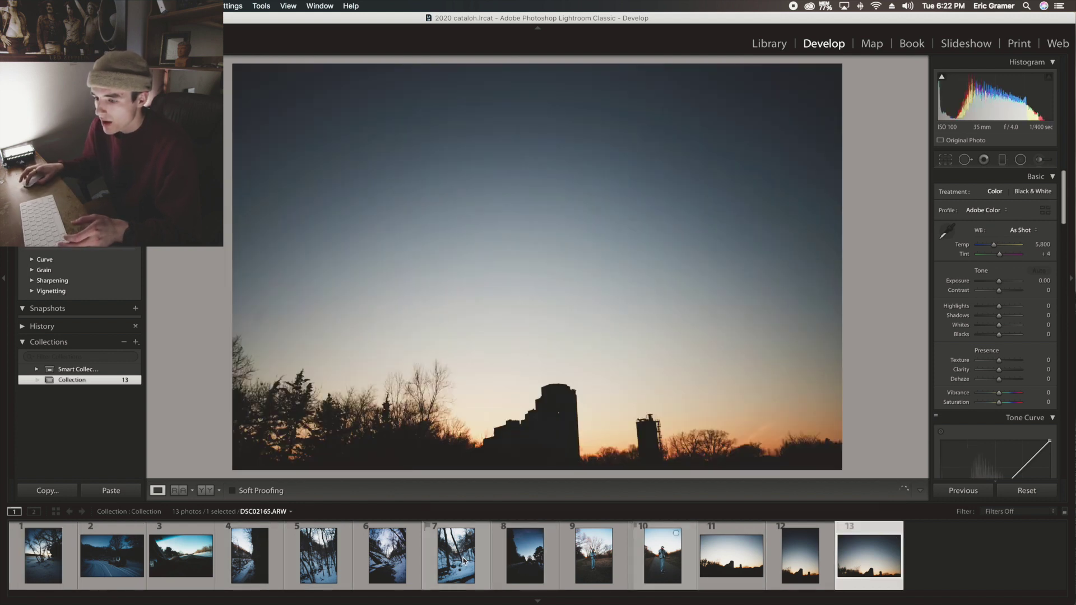
click(405, 558)
key(Right)
key(Right)
key(Right)
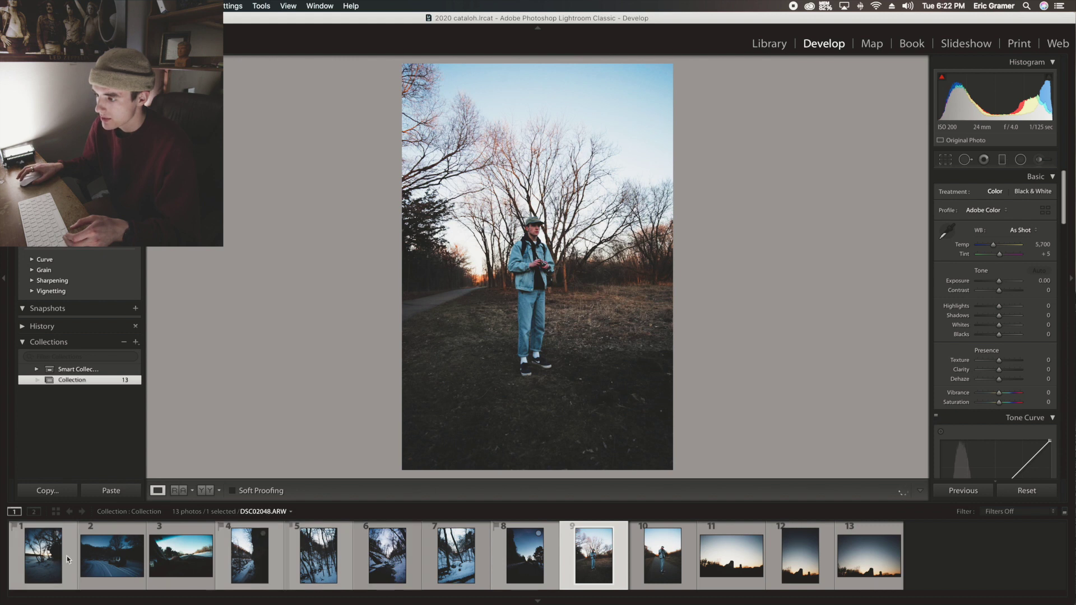
- On the car-driving photo, lift the tone curve's blacks, lower whites to 95.7% and raise the midtones
click(181, 556)
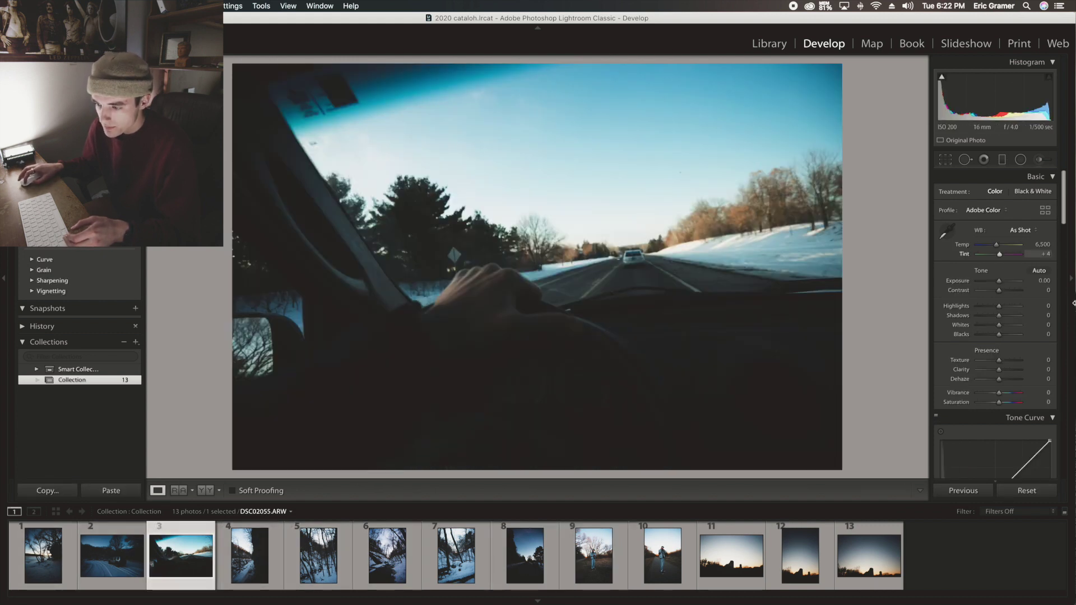
scroll(1019, 343, down, 5)
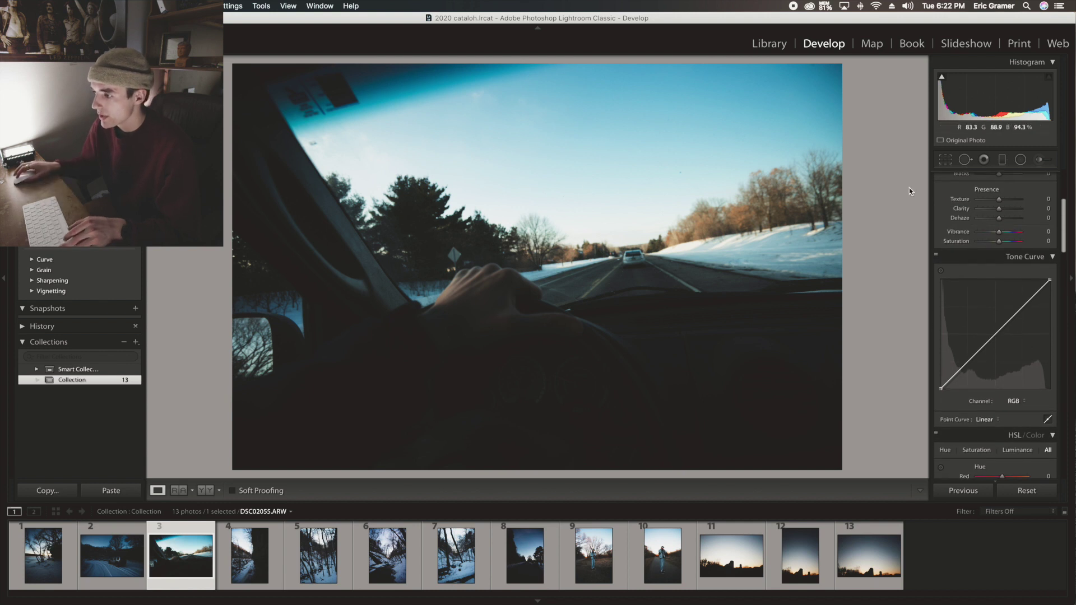
scroll(967, 359, up, 5)
scroll(967, 359, down, 1)
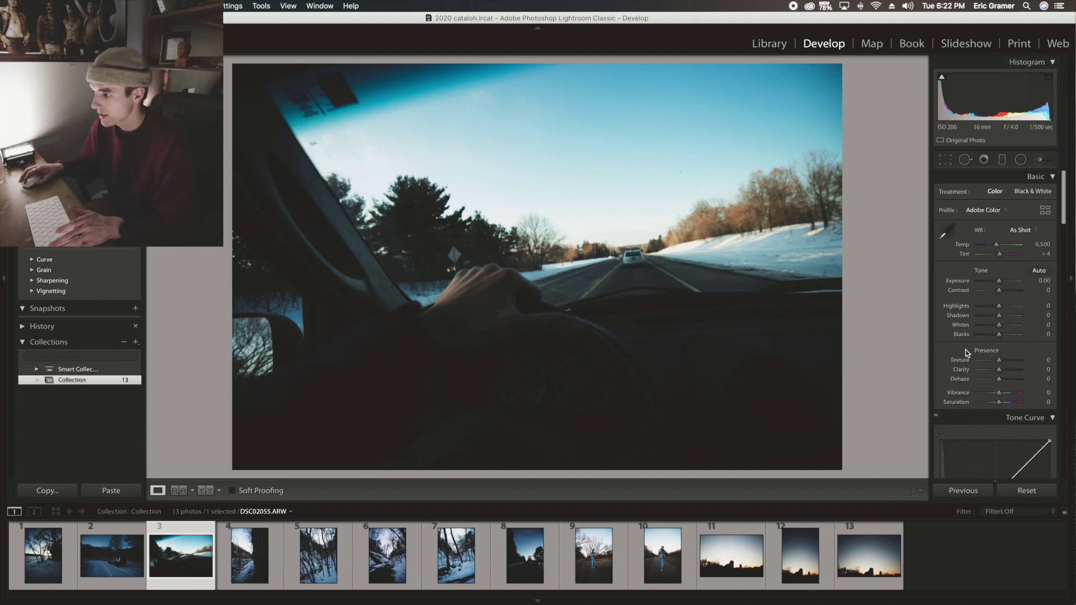
scroll(970, 411, down, 5)
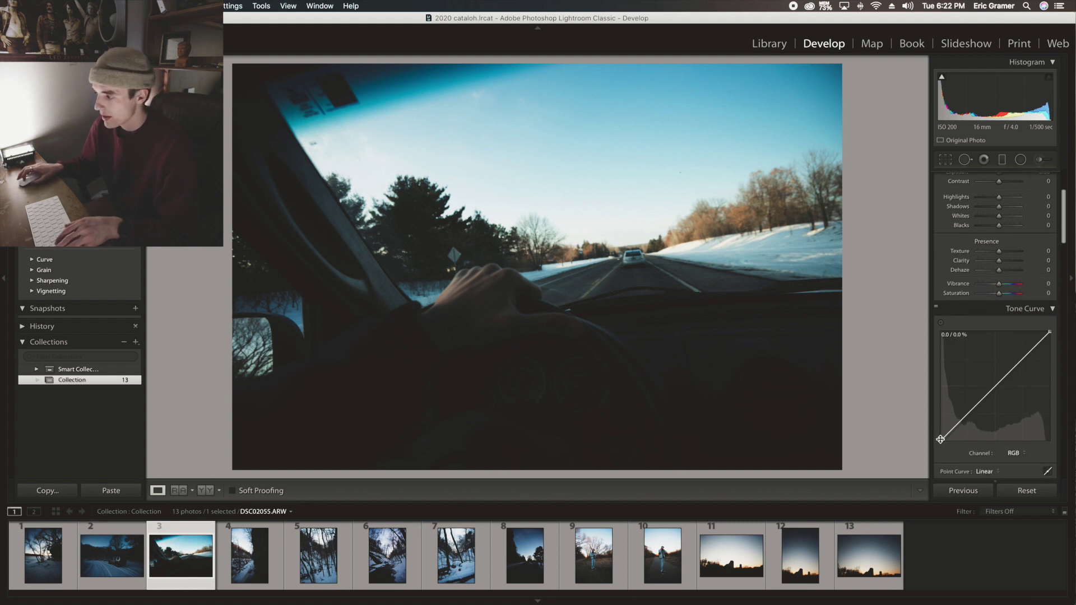
drag(942, 443, 946, 443)
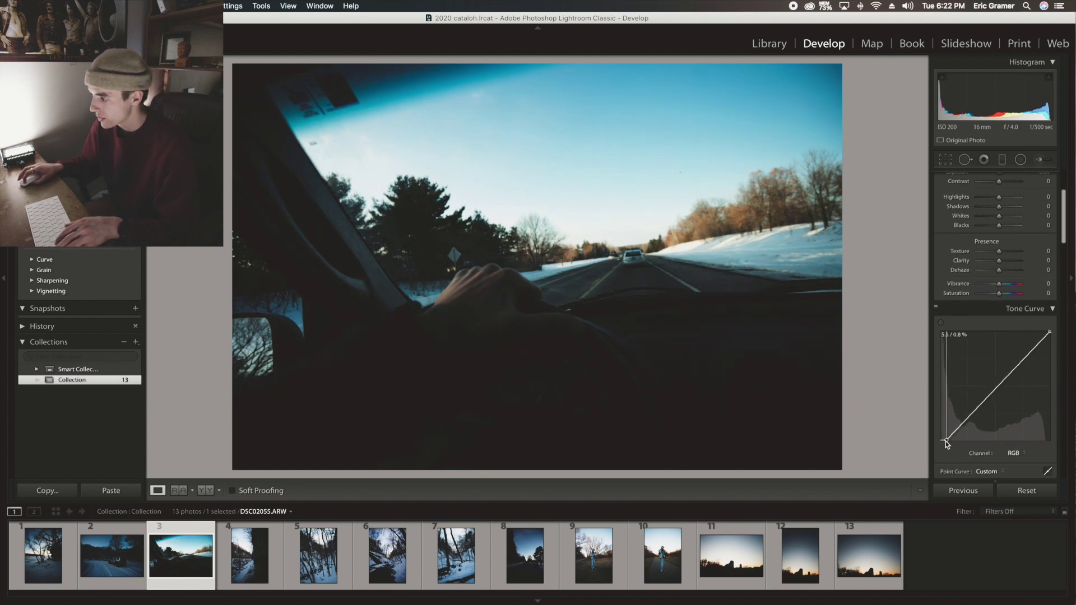
drag(1049, 332, 1052, 340)
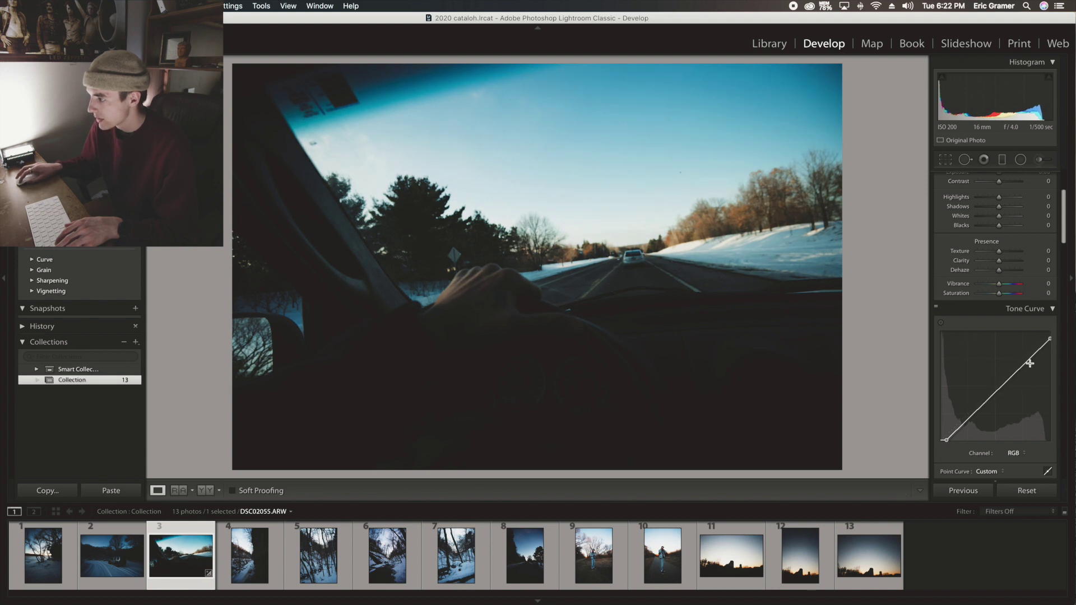
drag(996, 391, 997, 385)
- Set Highlights −25, Shadows +46, Whites −23 and Blacks +50 in the Basic panel
scroll(973, 416, up, 5)
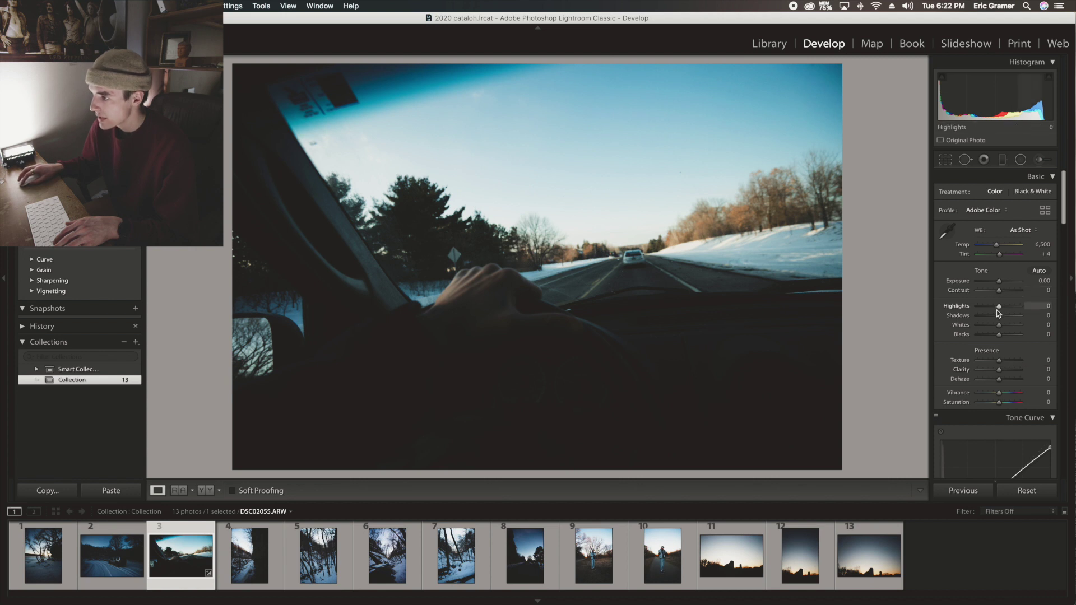
drag(998, 308, 990, 307)
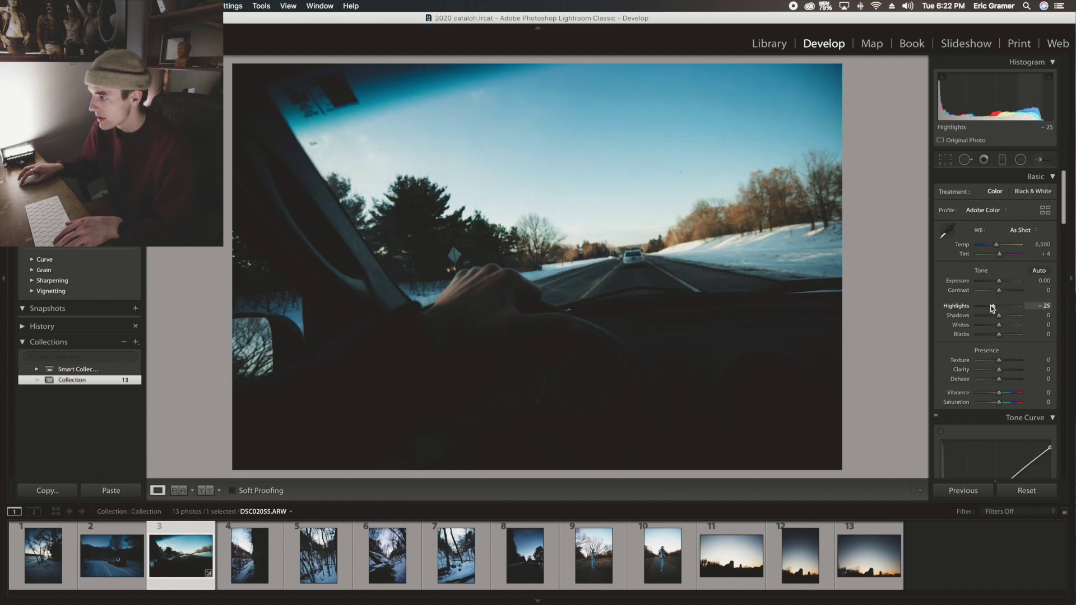
click(1010, 316)
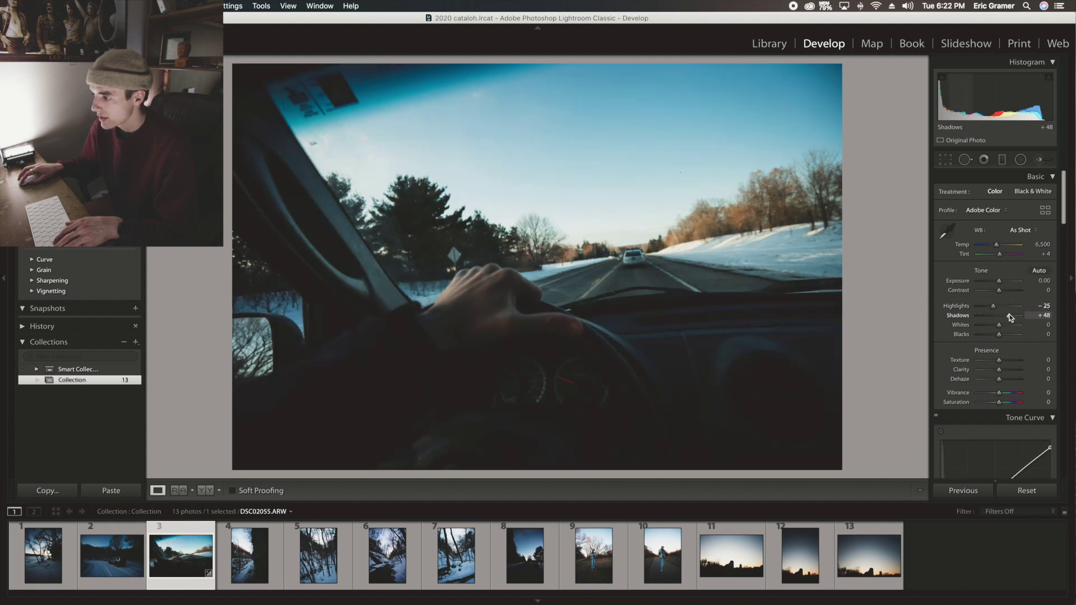
mouse_move(1012, 318)
mouse_down()
mouse_move(1023, 315)
mouse_move(1010, 316)
mouse_up()
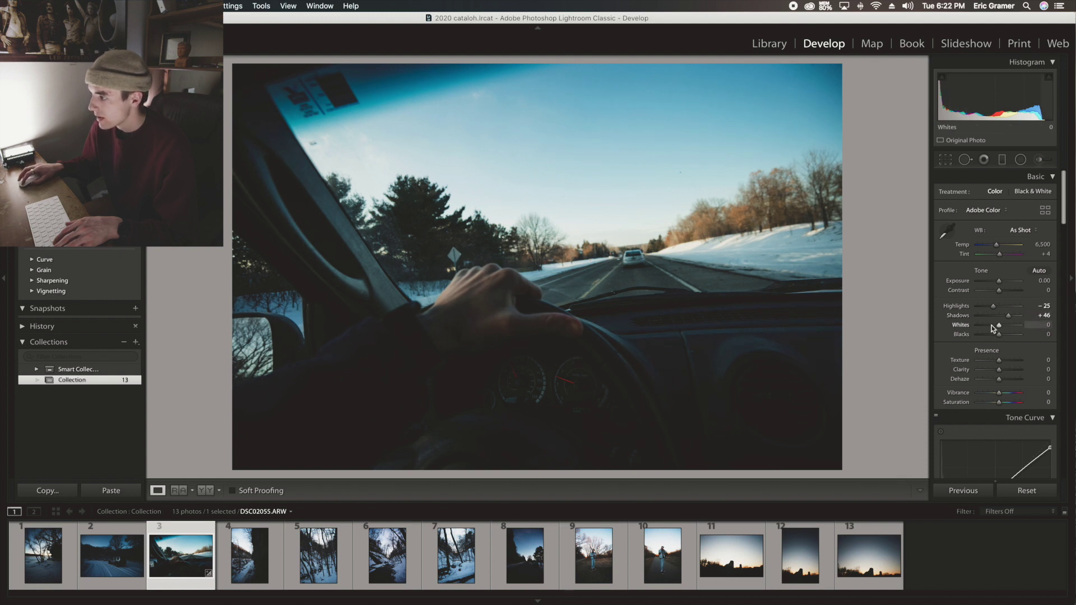
drag(996, 327, 1011, 337)
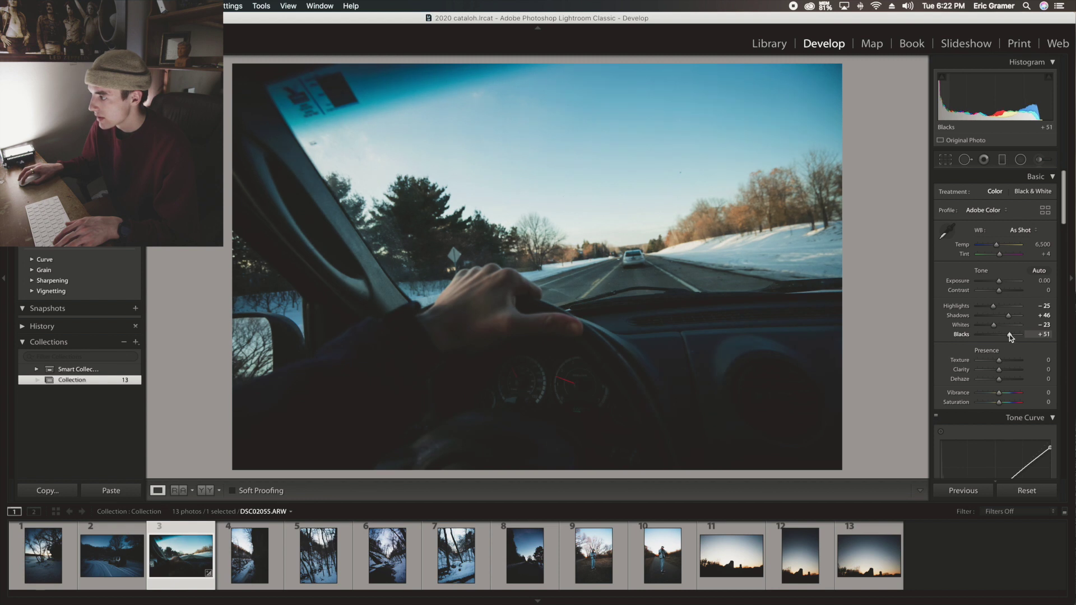
- Set Contrast to +14 and Exposure to +0.45, checking detail at a magnified view
drag(1000, 291, 1003, 293)
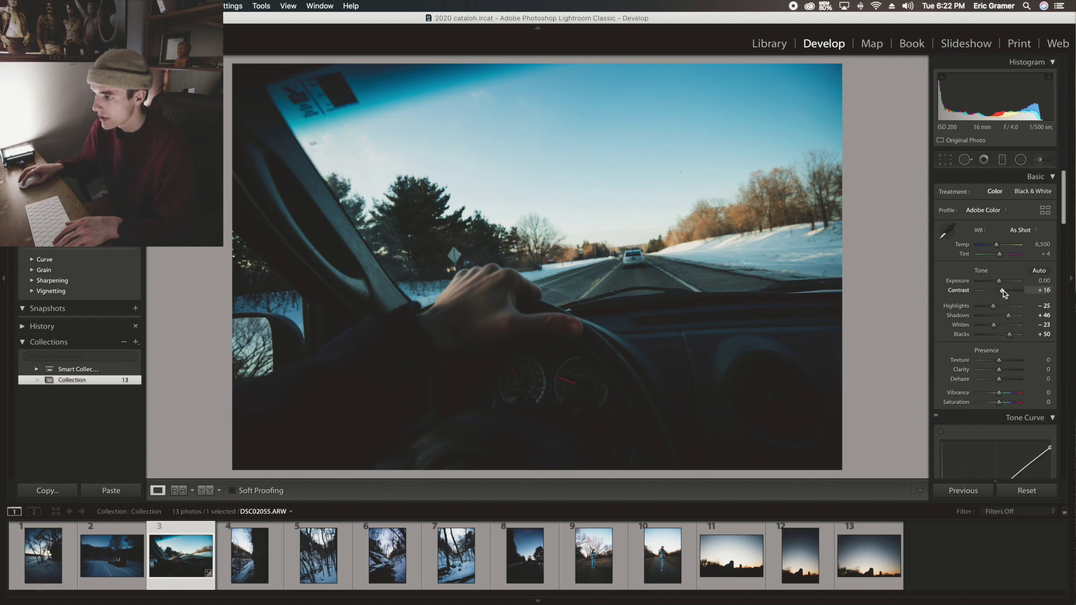
drag(1003, 291, 1002, 291)
click(521, 375)
drag(521, 377, 526, 314)
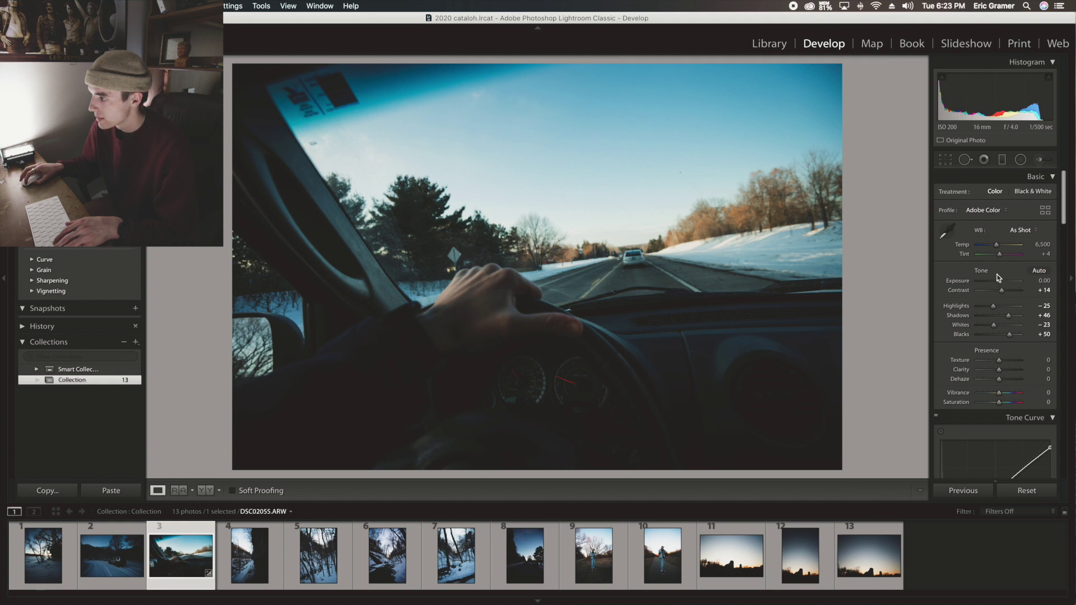
drag(999, 280, 1002, 283)
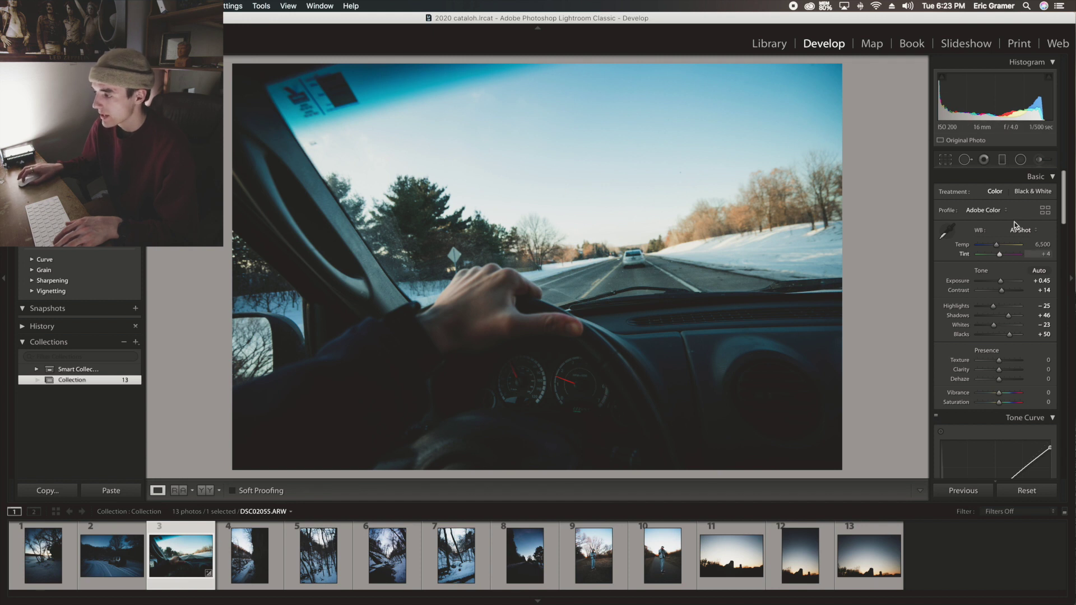
- Mute the blue sky by lowering Blue saturation to −10 in HSL
scroll(999, 313, down, 5)
scroll(1000, 312, down, 1)
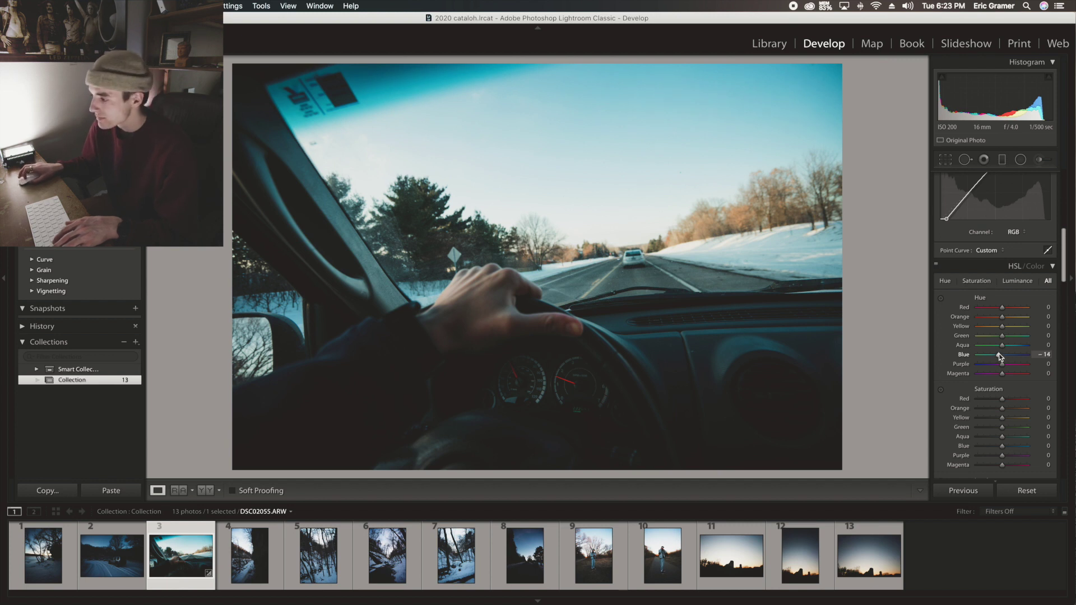
scroll(996, 423, down, 2)
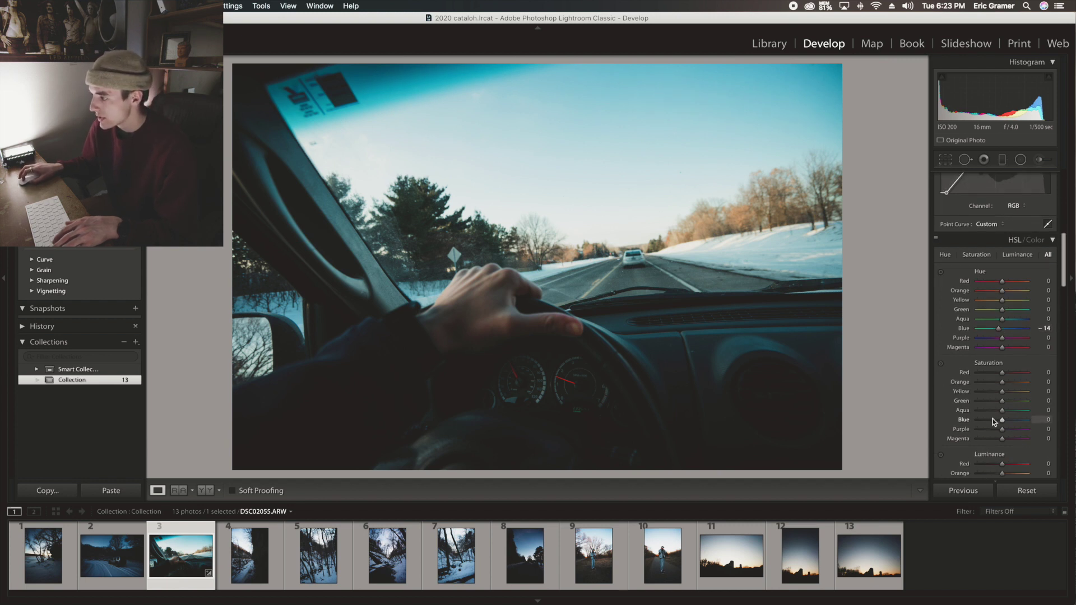
click(993, 420)
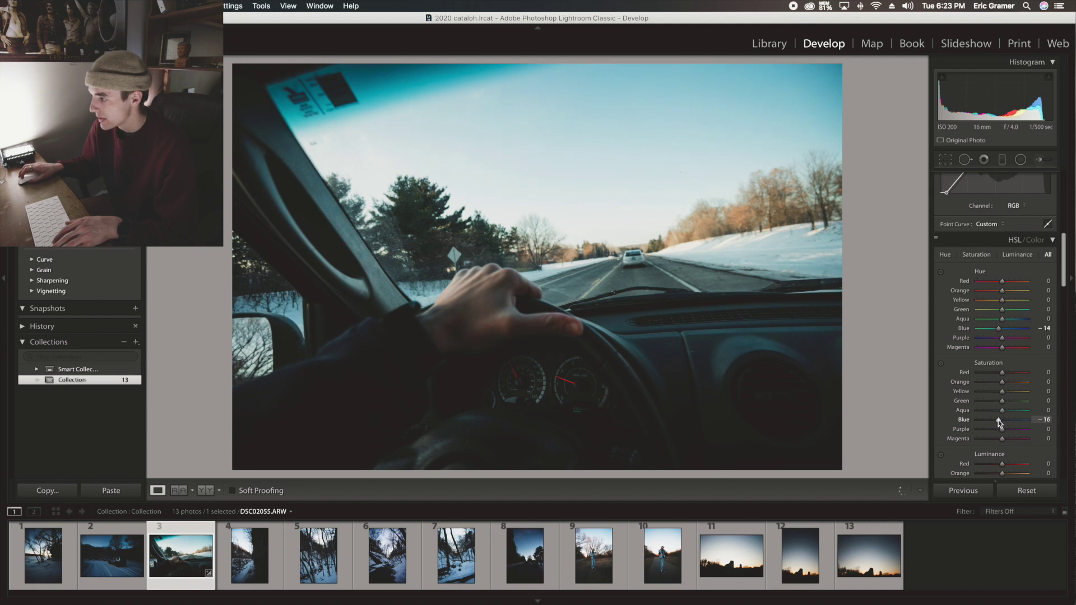
drag(1001, 425, 1003, 424)
- Set Green hue −59 and luminance +66, and Blue luminance +14
scroll(1045, 406, down, 5)
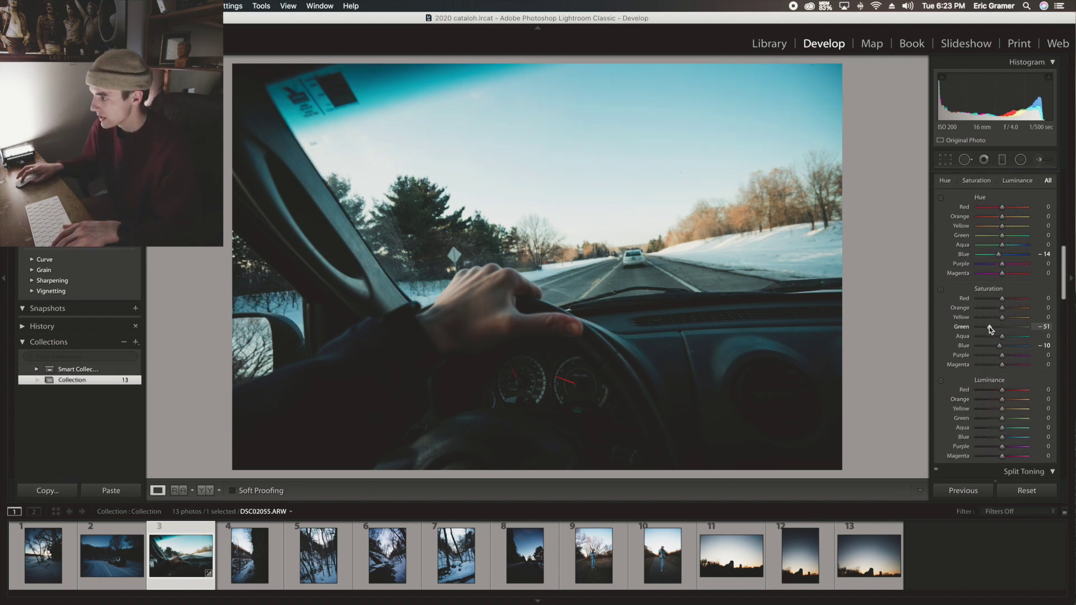
click(987, 235)
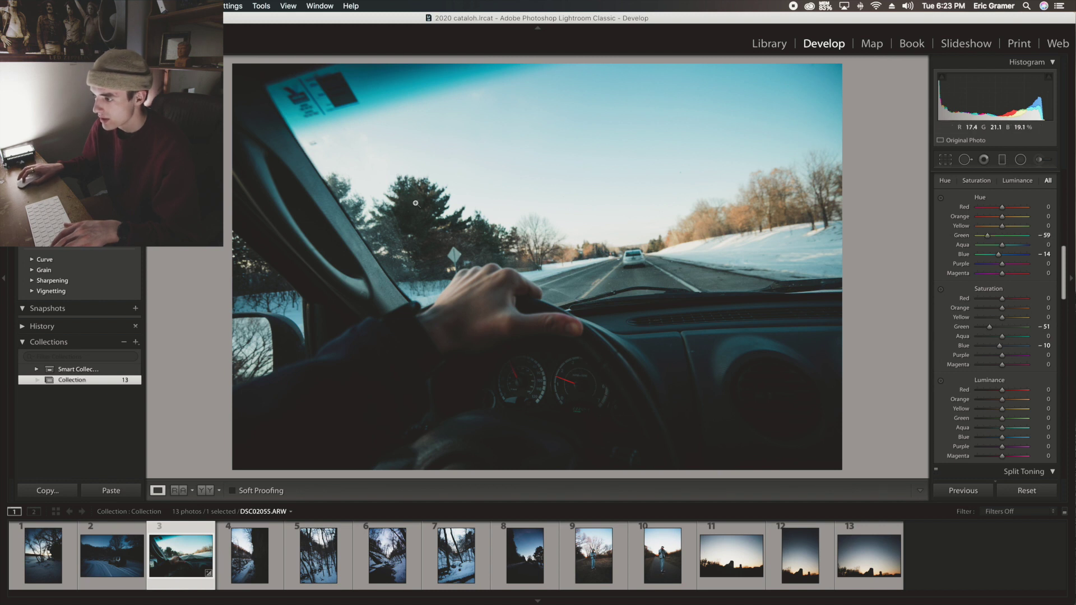
scroll(982, 384, down, 2)
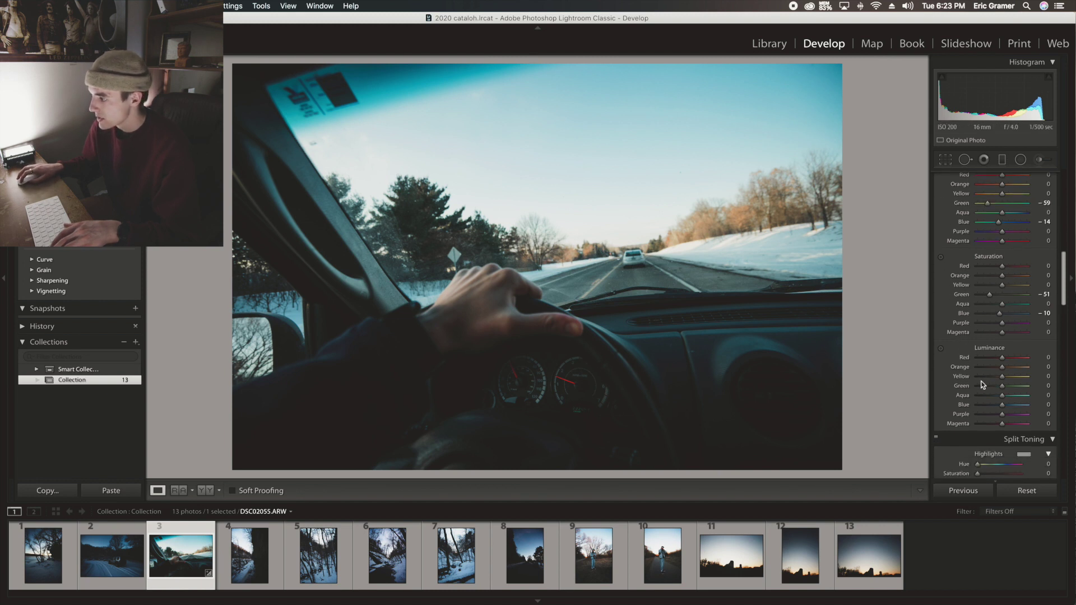
drag(982, 384, 1075, 384)
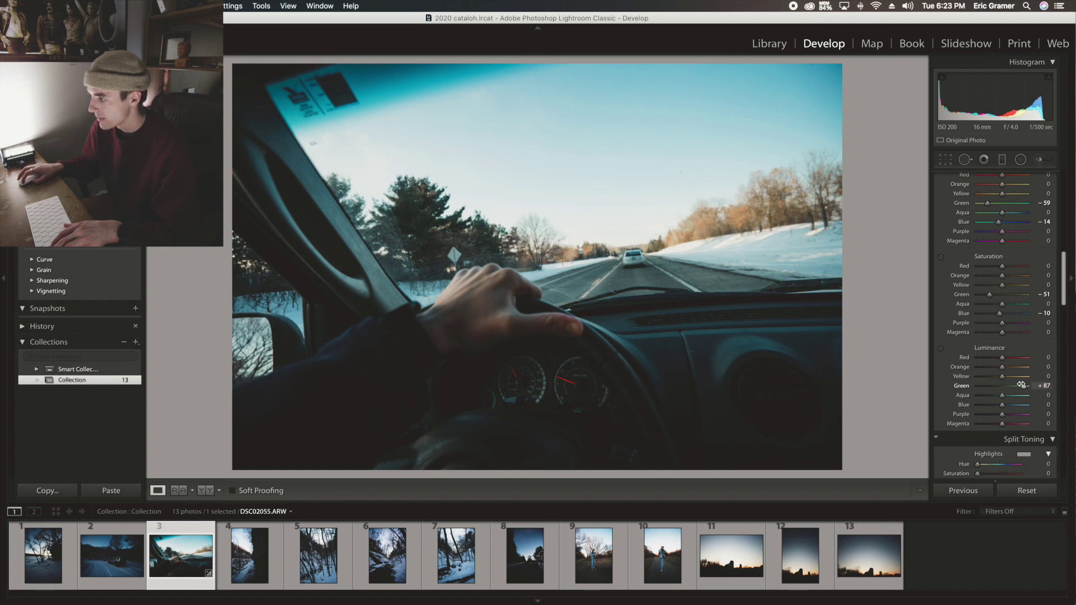
click(1015, 407)
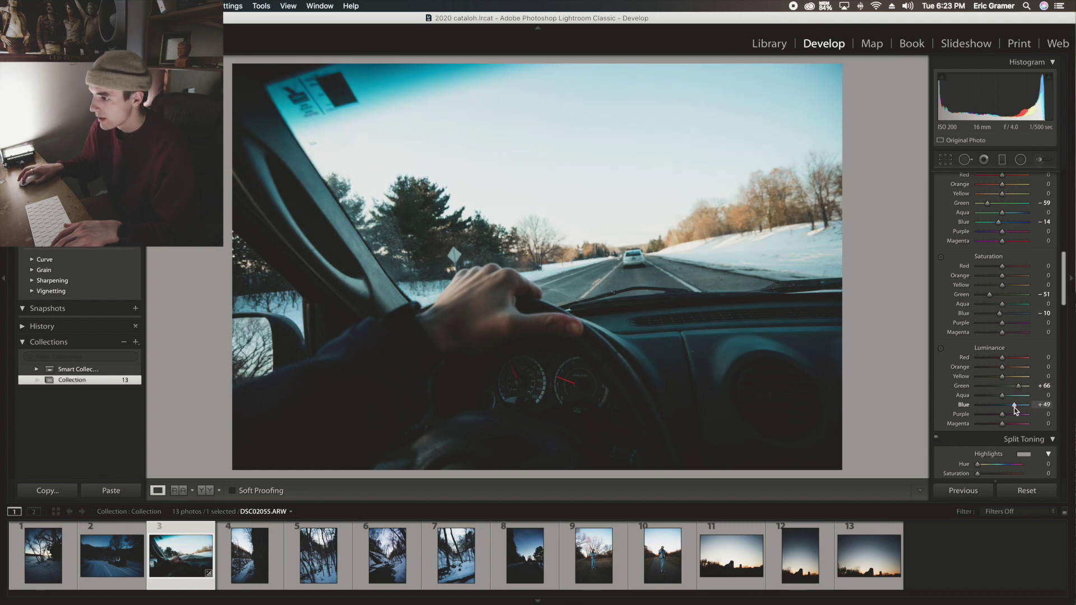
mouse_move(1010, 411)
mouse_down()
mouse_move(1020, 409)
mouse_move(1008, 410)
mouse_up()
- Pick the tan Highlights swatch (37/22) and the blue Shadows swatch (215/12) in Split Toning
scroll(1016, 406, down, 3)
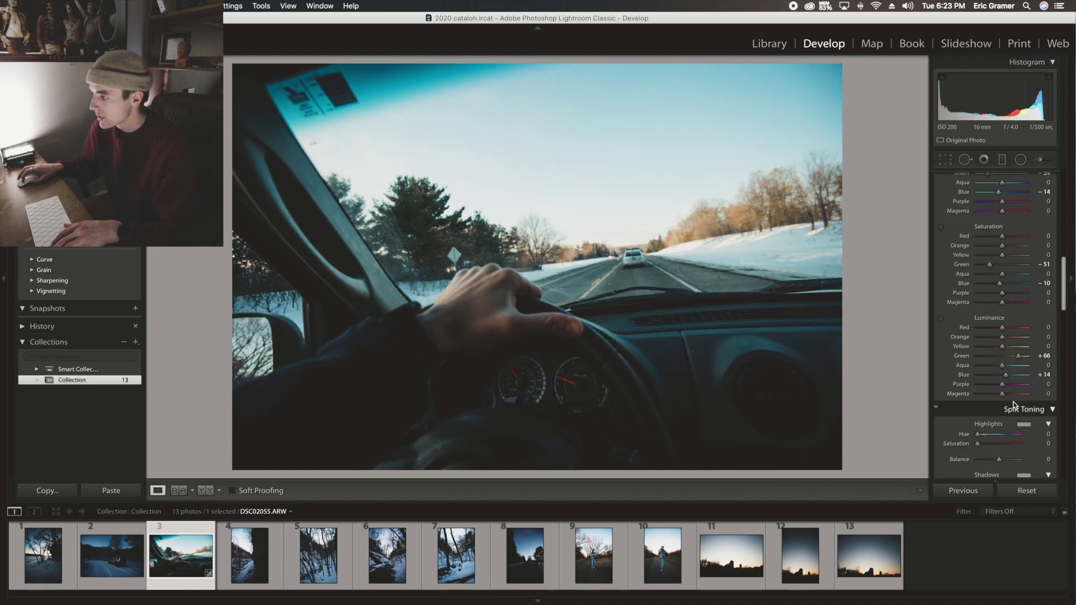
click(1024, 382)
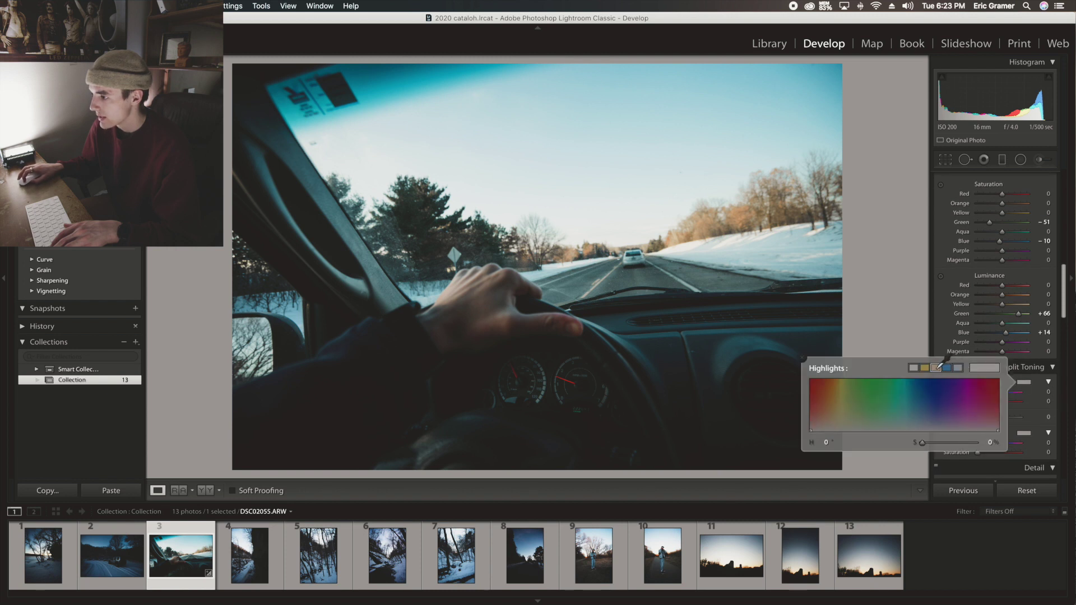
click(936, 368)
click(1024, 433)
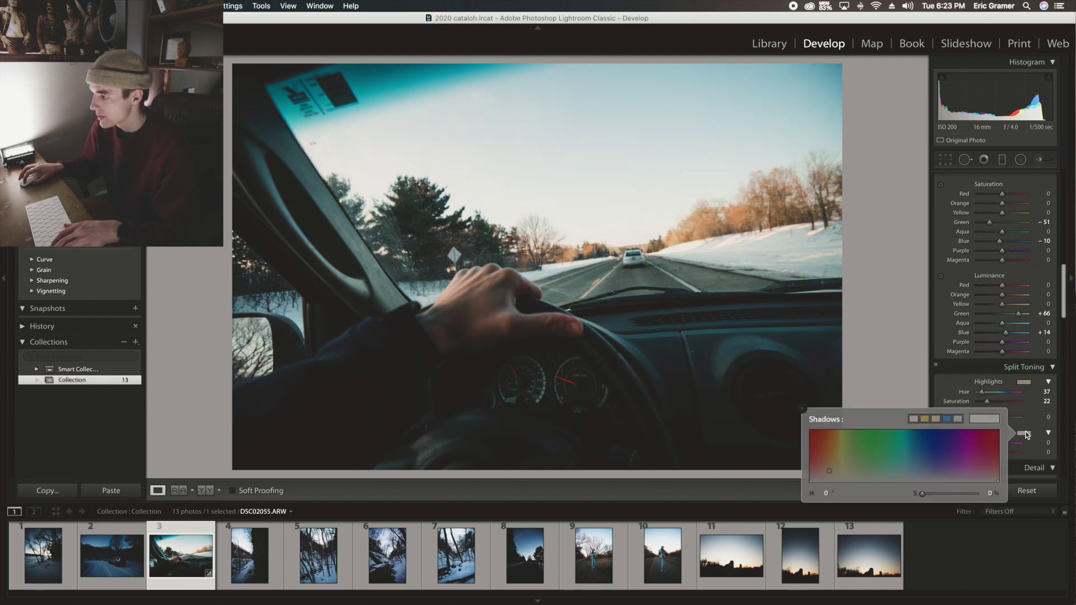
click(946, 418)
scroll(966, 379, down, 2)
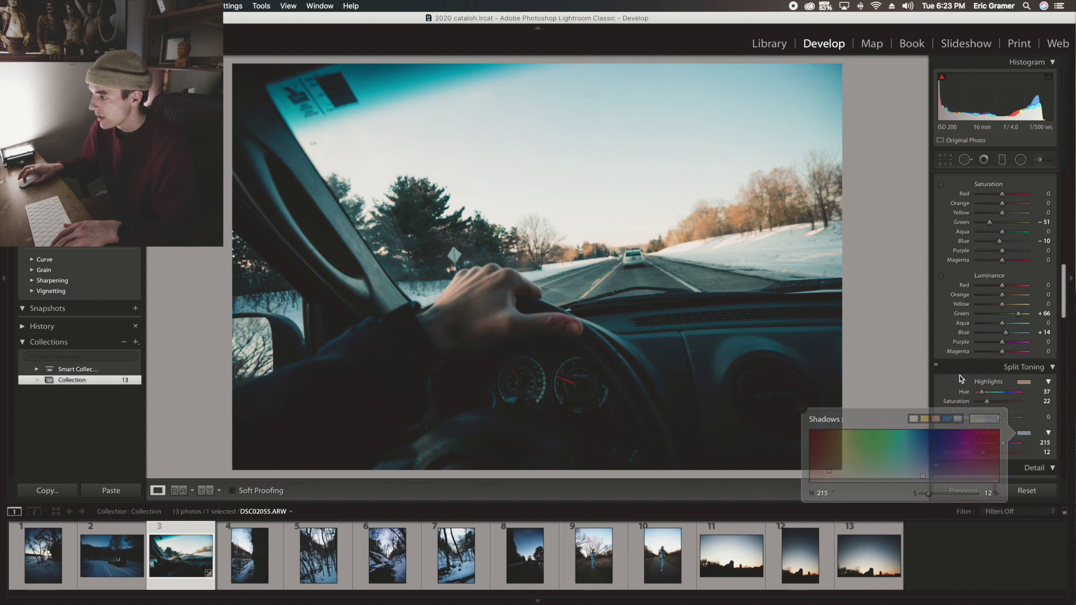
scroll(965, 378, down, 4)
scroll(995, 415, down, 3)
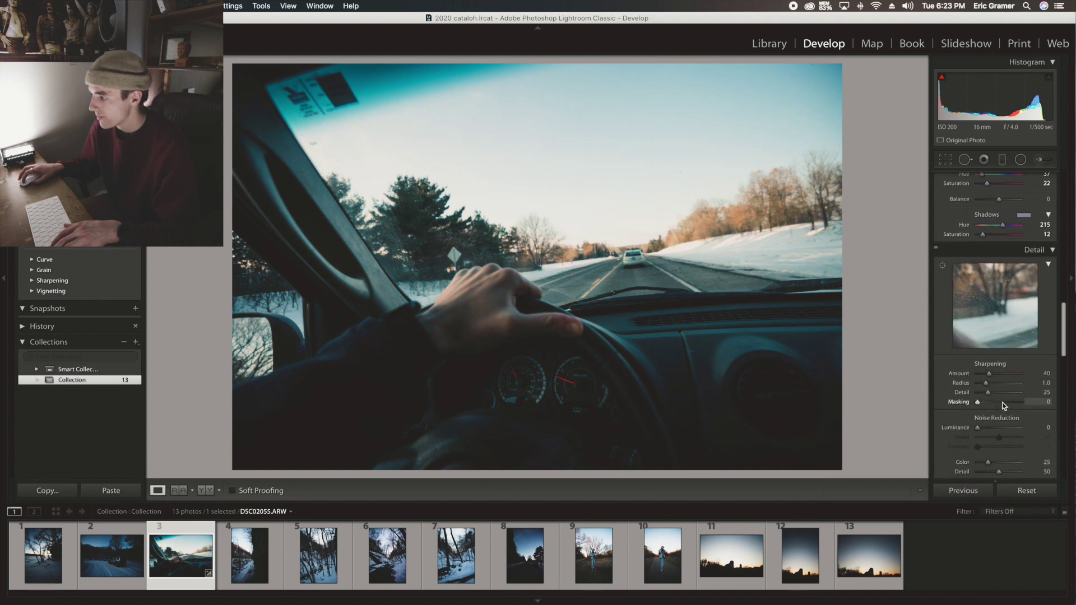
scroll(996, 415, down, 3)
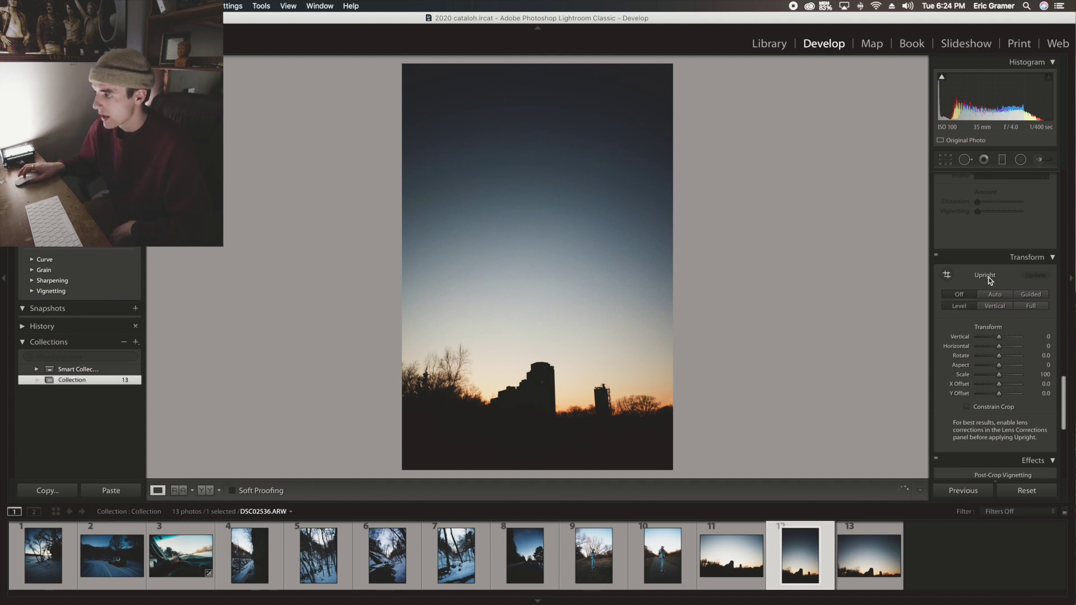
- Enable lens profile corrections and add a tone curve shadow point at 27.5 / 23.5
scroll(990, 281, up, 5)
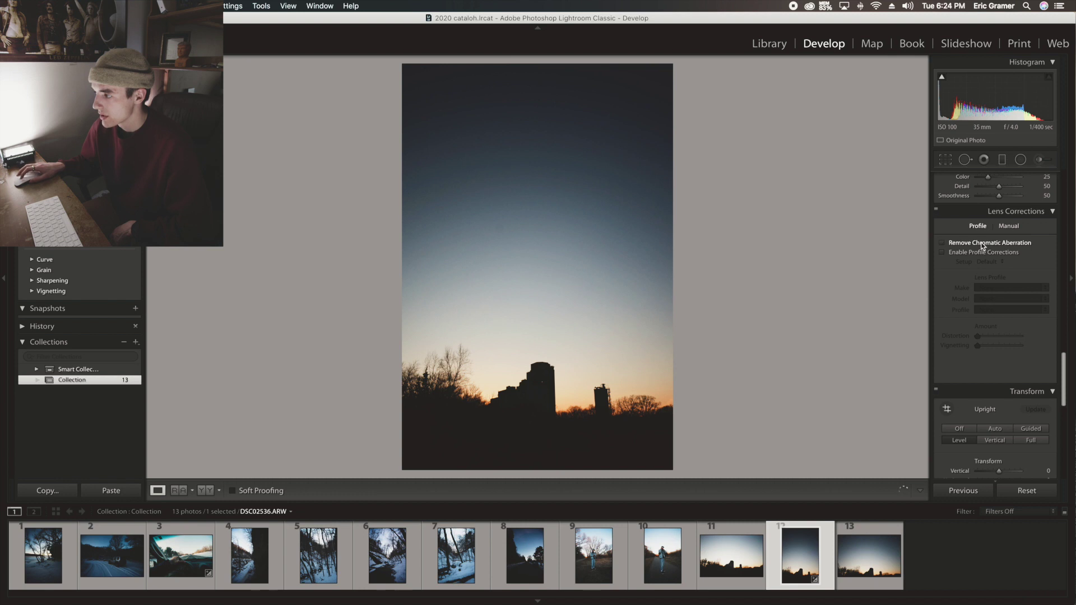
click(982, 252)
scroll(991, 271, up, 10)
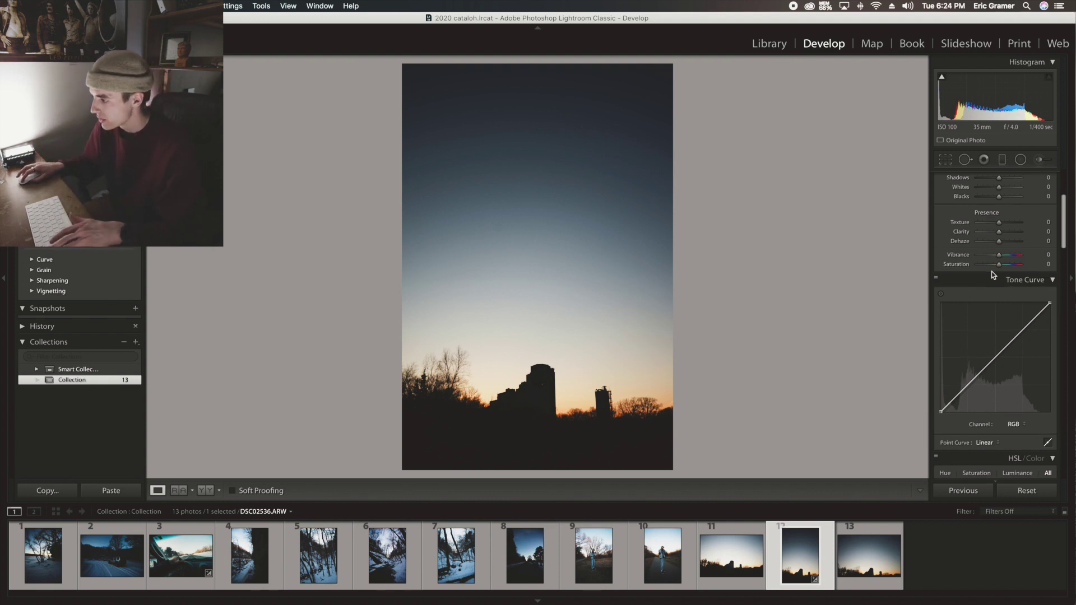
drag(970, 383, 970, 387)
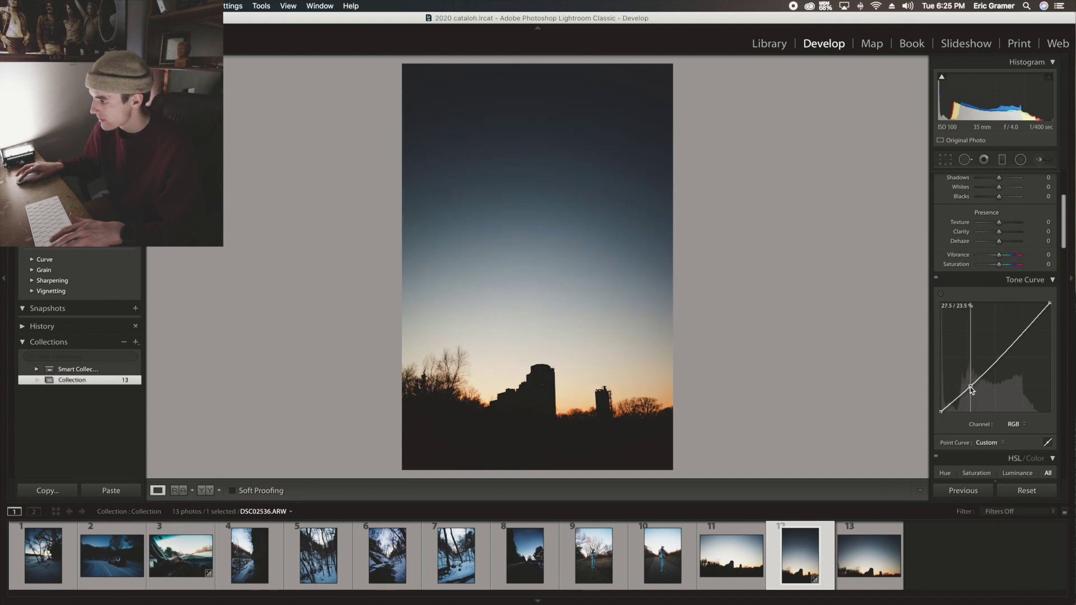
- Raise a highlight point and lift the black endpoint to form a faded S-curve
drag(1027, 328, 1026, 320)
drag(941, 412, 937, 409)
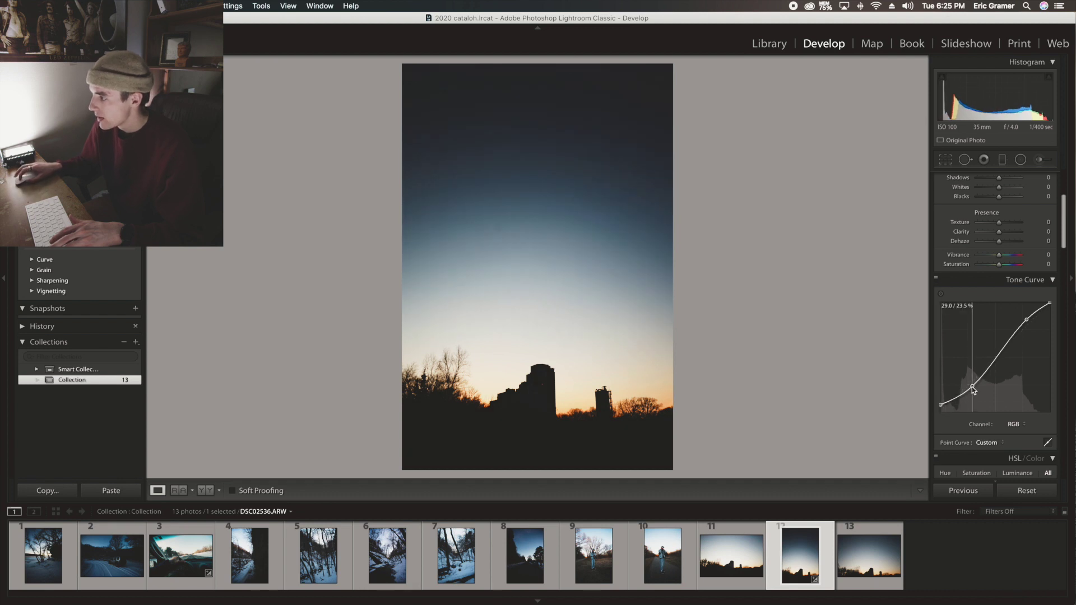
scroll(988, 236, up, 1)
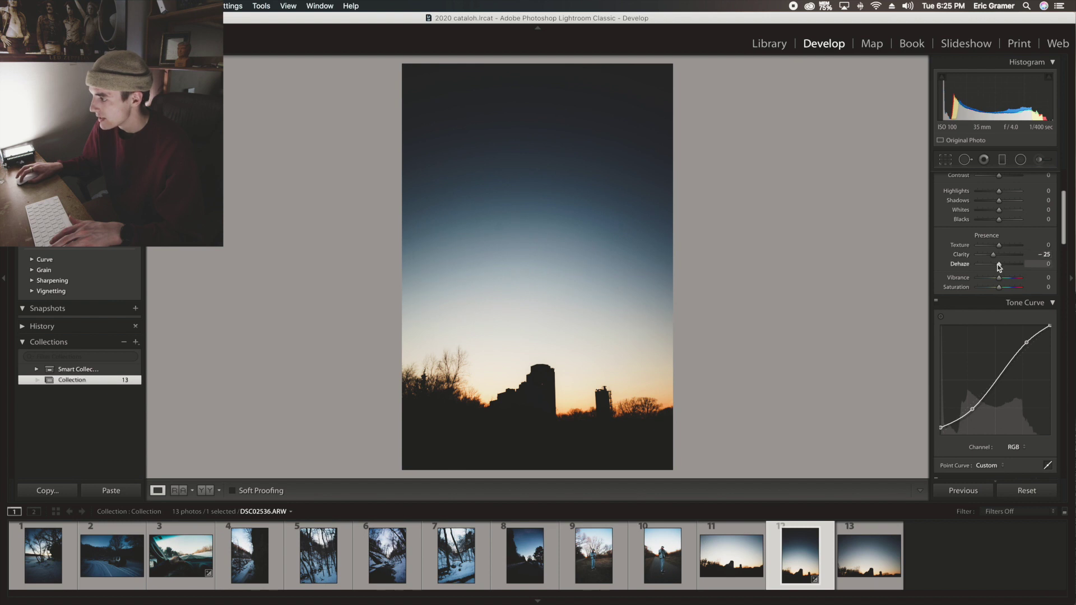
- Set Texture −13, Contrast +10, Exposure +0.45, Highlights −74, Shadows +60, Whites −44, Blacks +52; reset Dehaze
click(998, 246)
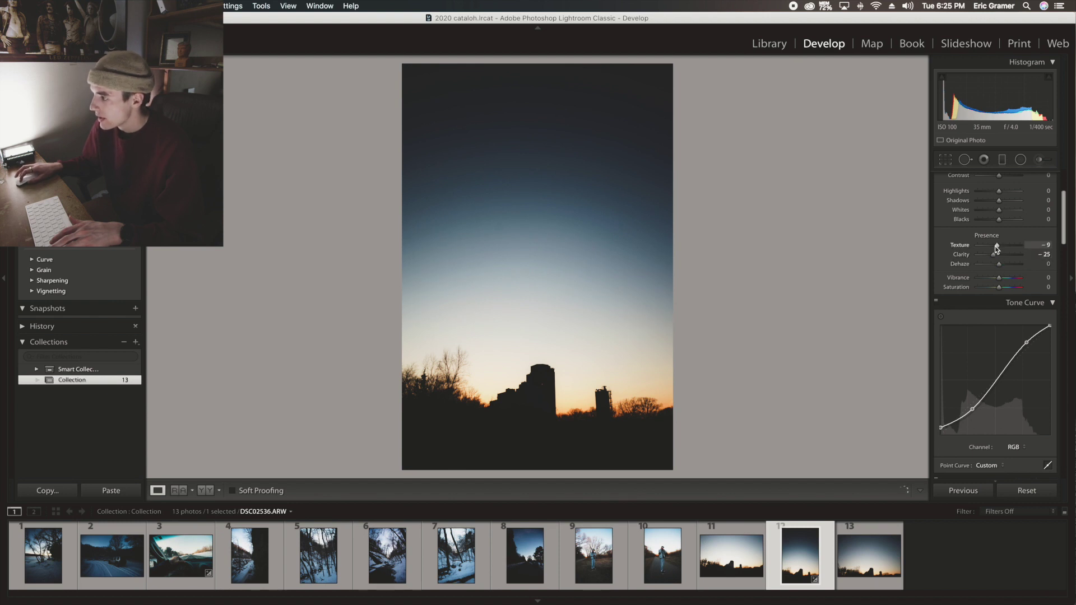
drag(997, 249, 995, 249)
scroll(997, 249, up, 5)
drag(1002, 292, 1011, 317)
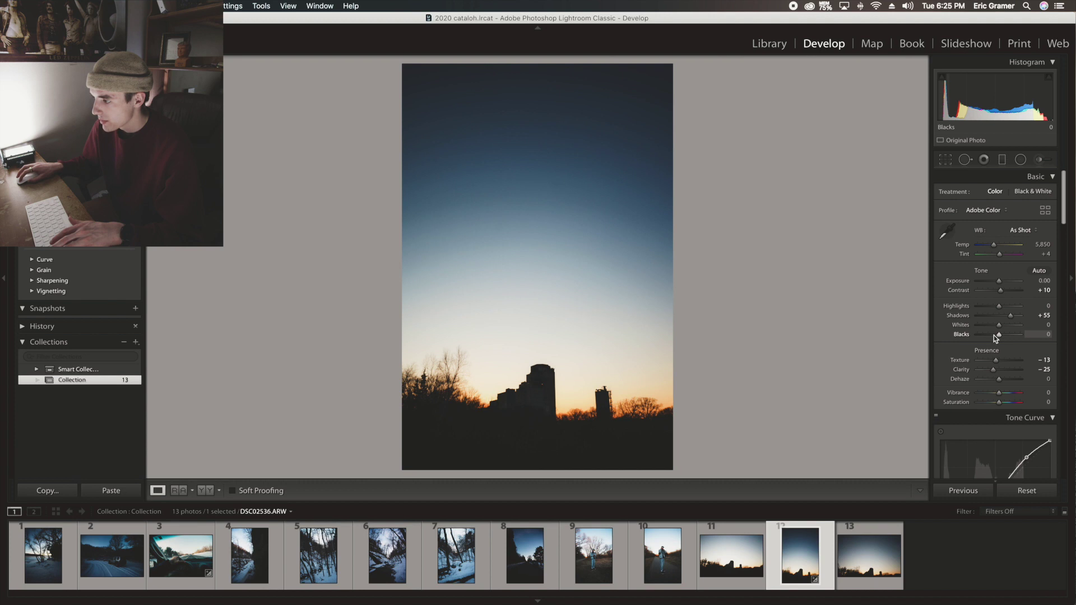
drag(1000, 334, 1004, 334)
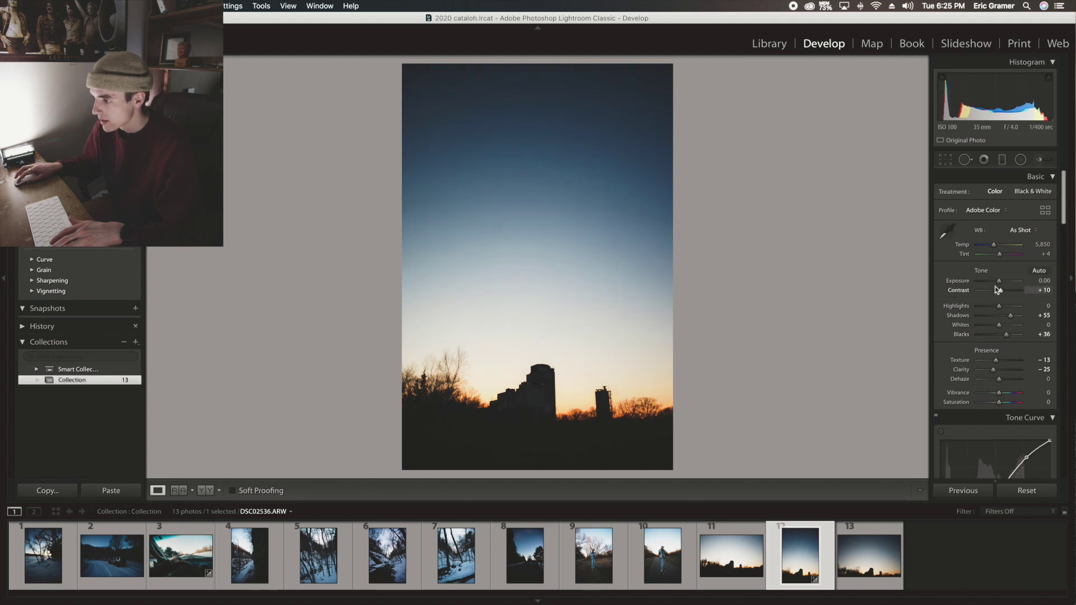
drag(998, 282, 990, 326)
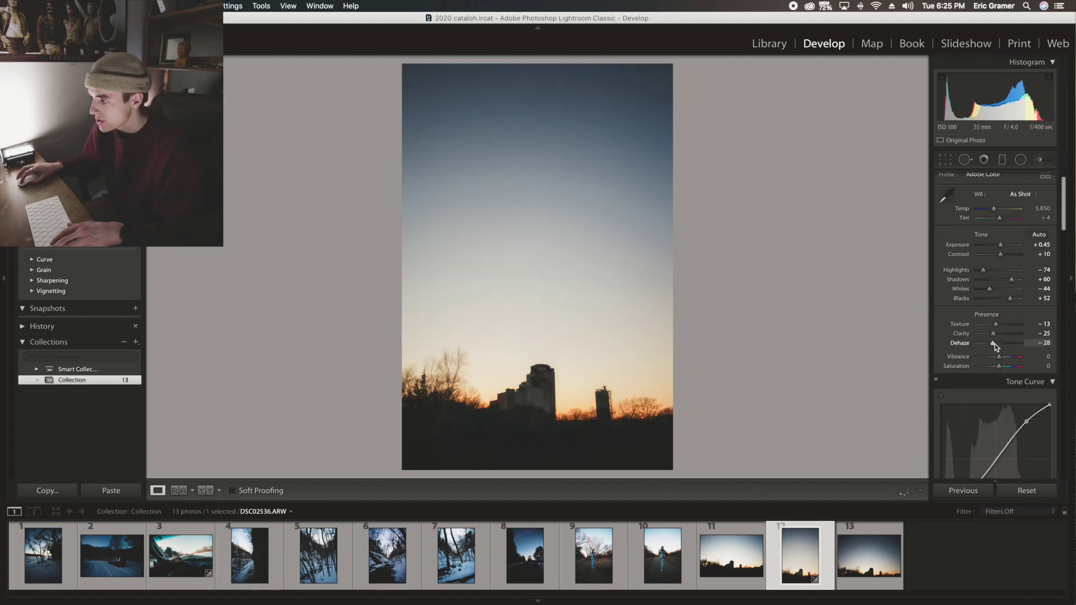
double_click(995, 344)
- Shift Blue hue to −12 and desaturate Blue to −14
scroll(972, 348, down, 5)
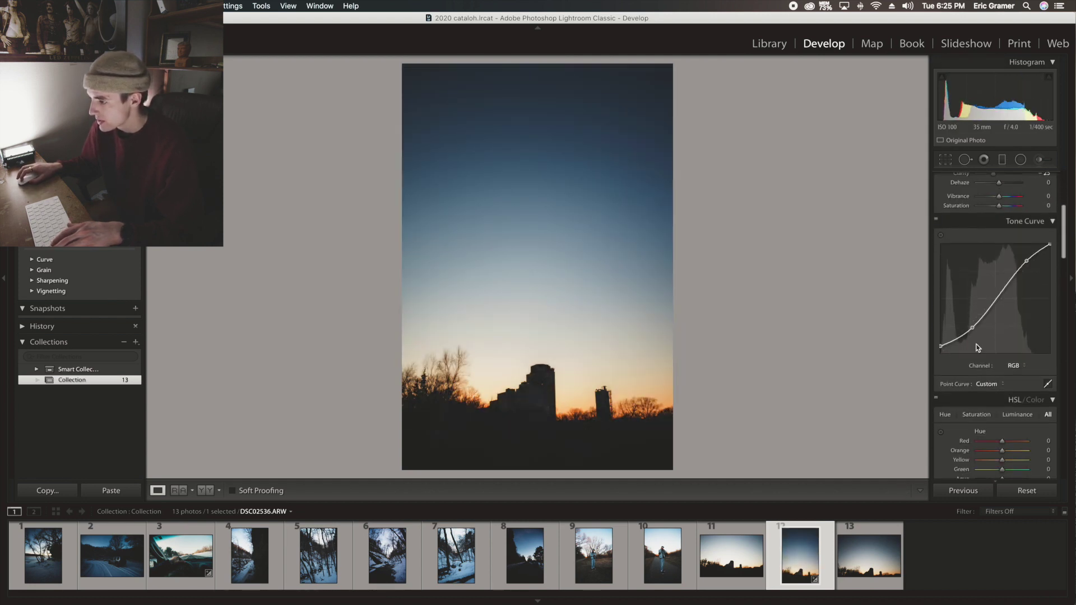
scroll(978, 347, down, 4)
drag(1001, 387, 998, 386)
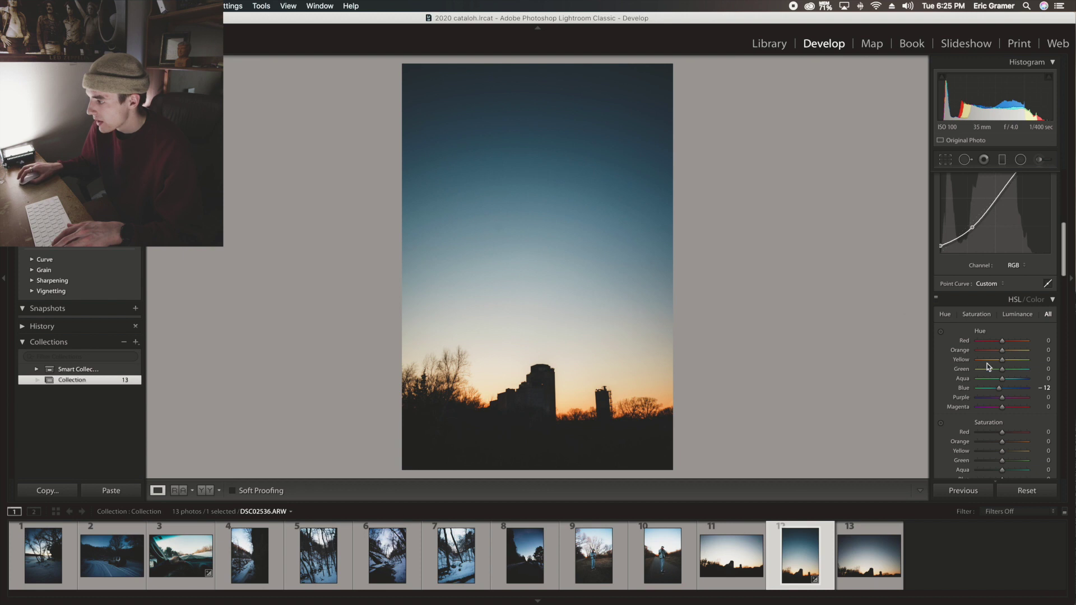
scroll(987, 363, down, 3)
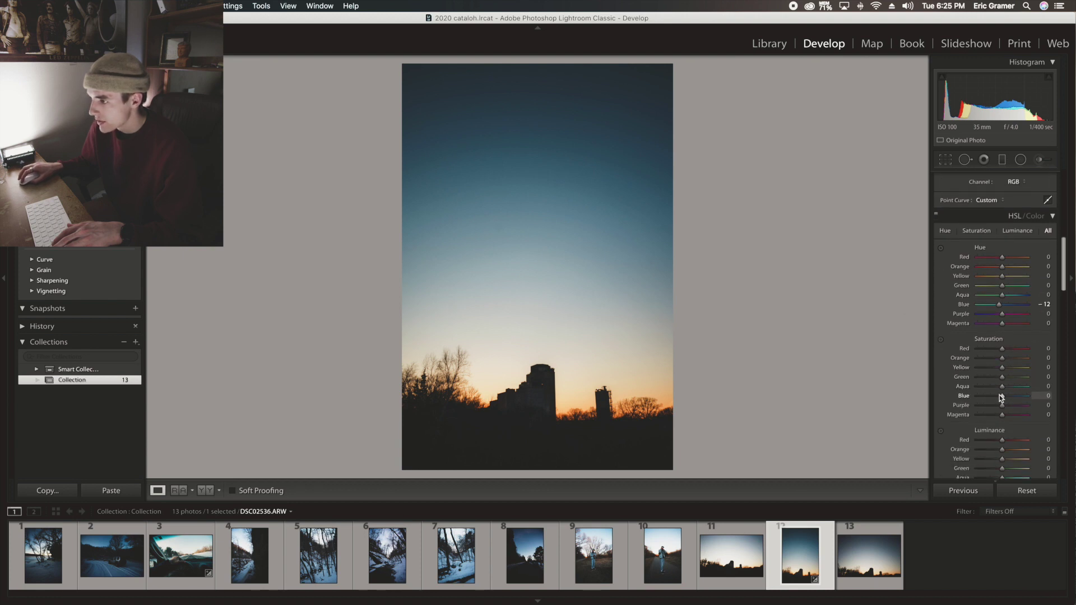
drag(1000, 396, 990, 396)
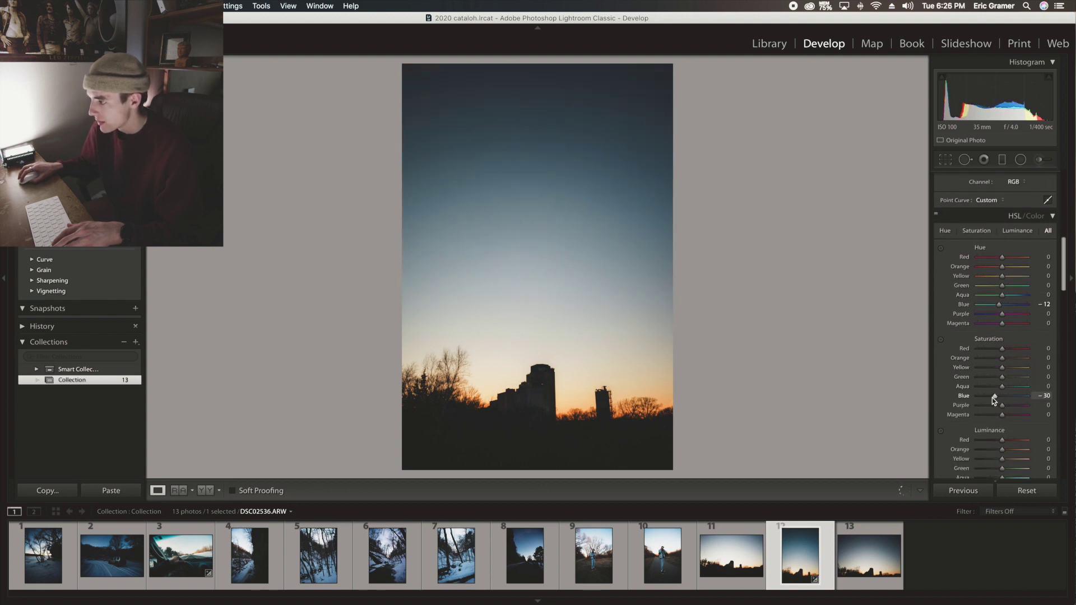
- Boost Orange/Yellow saturation to +23/+31 and darken Orange/Yellow luminance to −26/−30
scroll(1001, 359, down, 1)
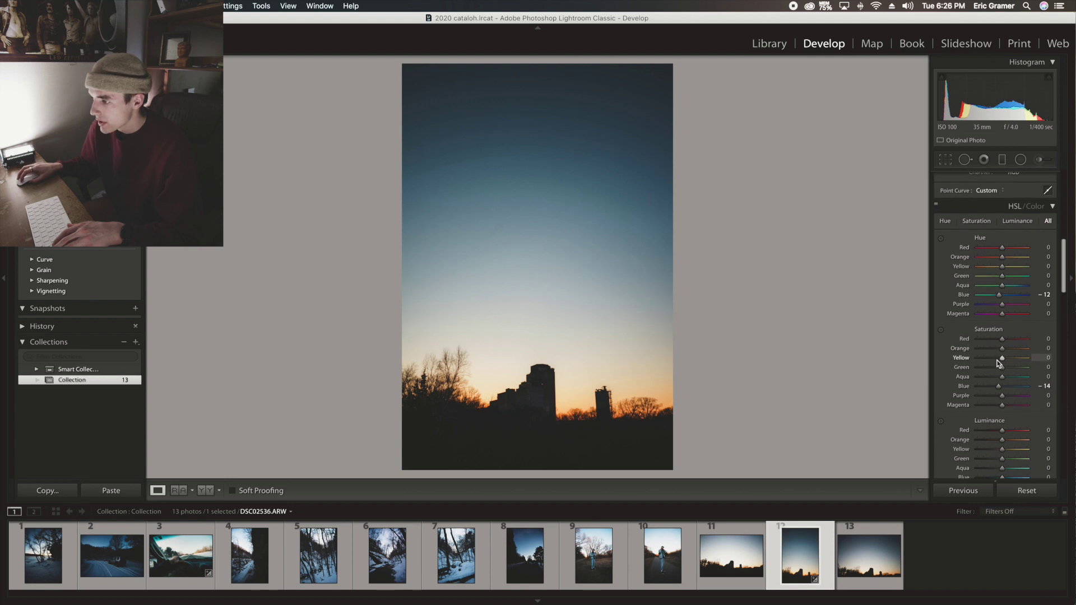
drag(1004, 349, 1010, 362)
drag(574, 402, 462, 369)
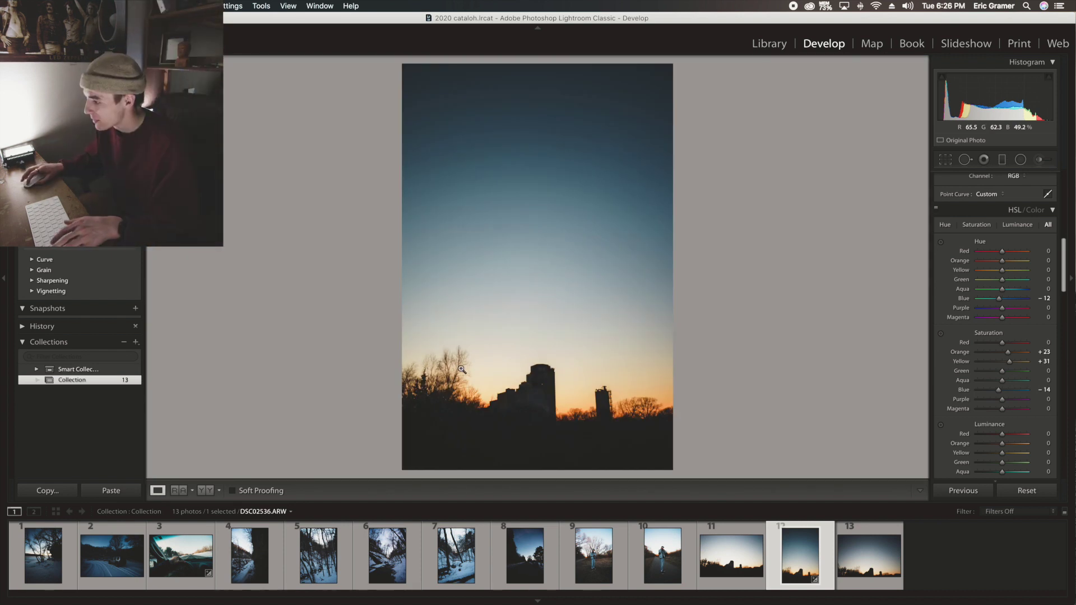
drag(1001, 447, 995, 453)
scroll(978, 348, down, 4)
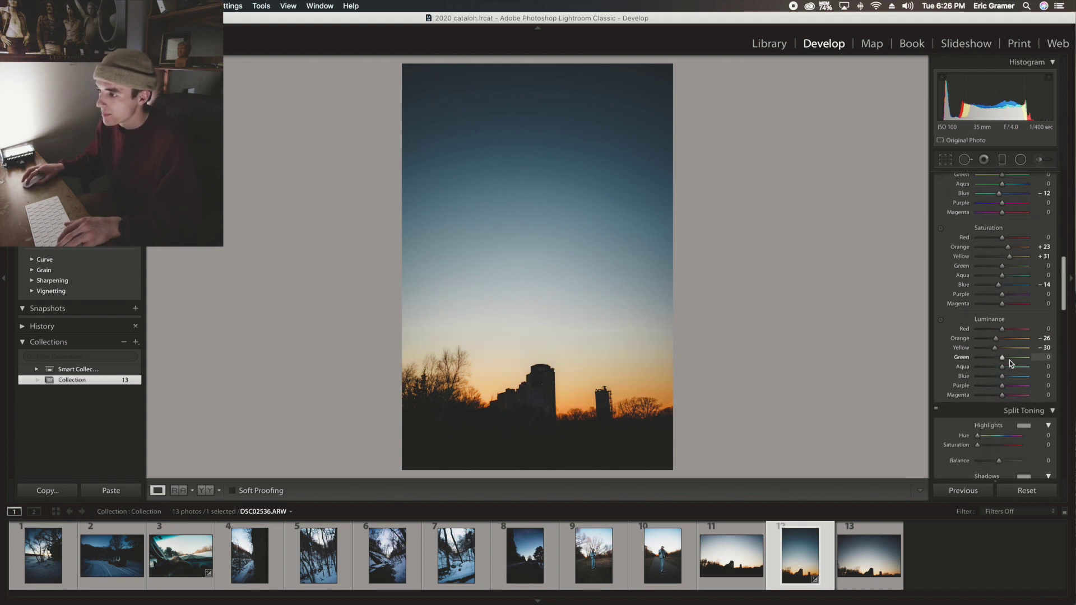
- Tint highlights with the warm 37/22 swatch and shadows with the blue-grey 215/12 swatch
scroll(1015, 370, down, 2)
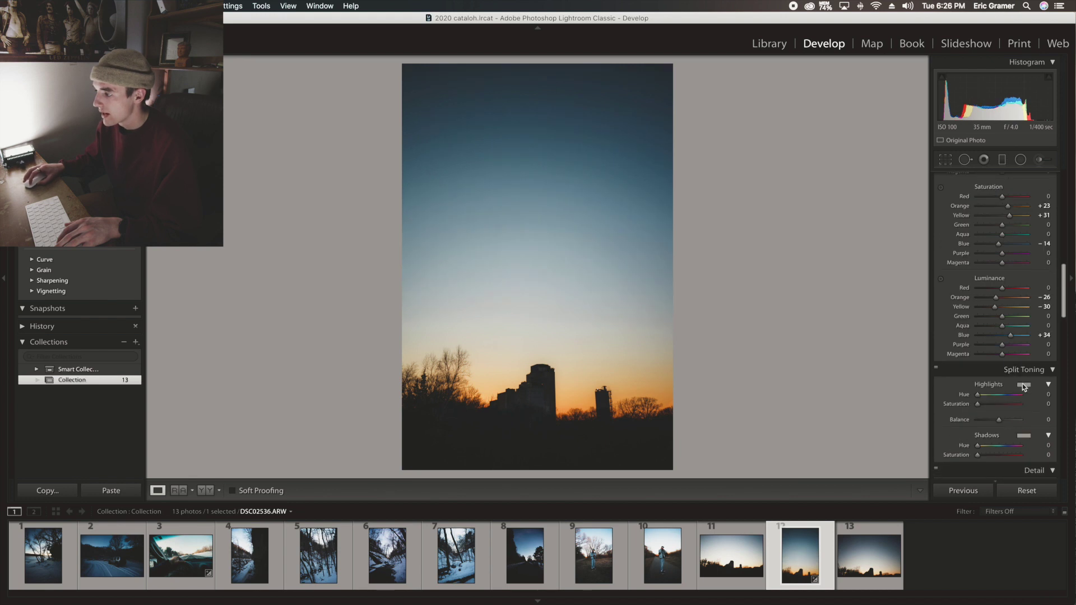
click(1024, 385)
click(936, 370)
click(1024, 440)
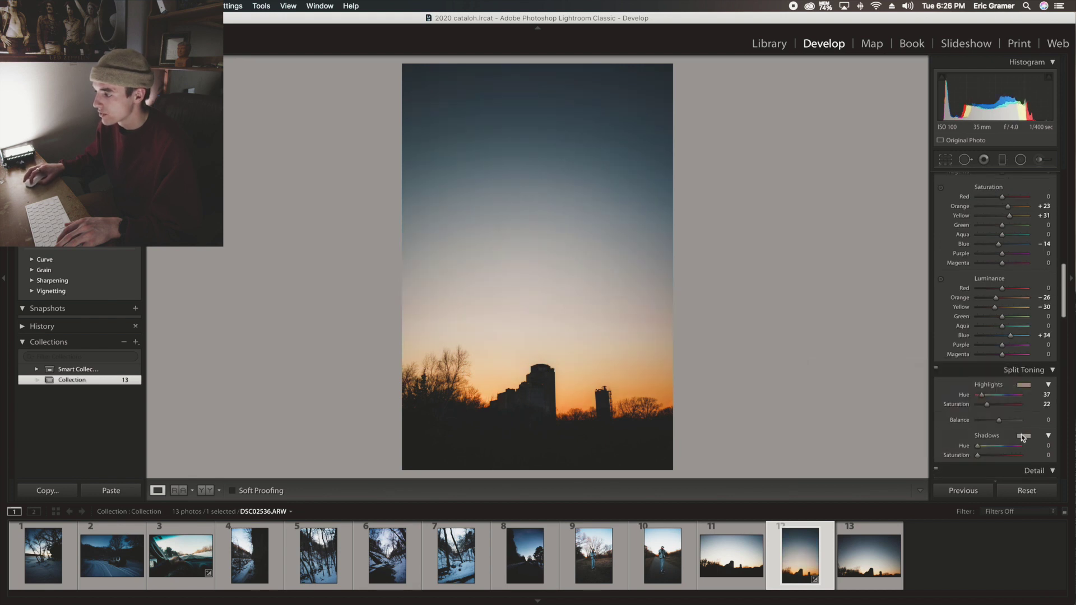
click(1024, 440)
click(959, 422)
- Add film grain with Grain Amount 65
scroll(977, 306, down, 10)
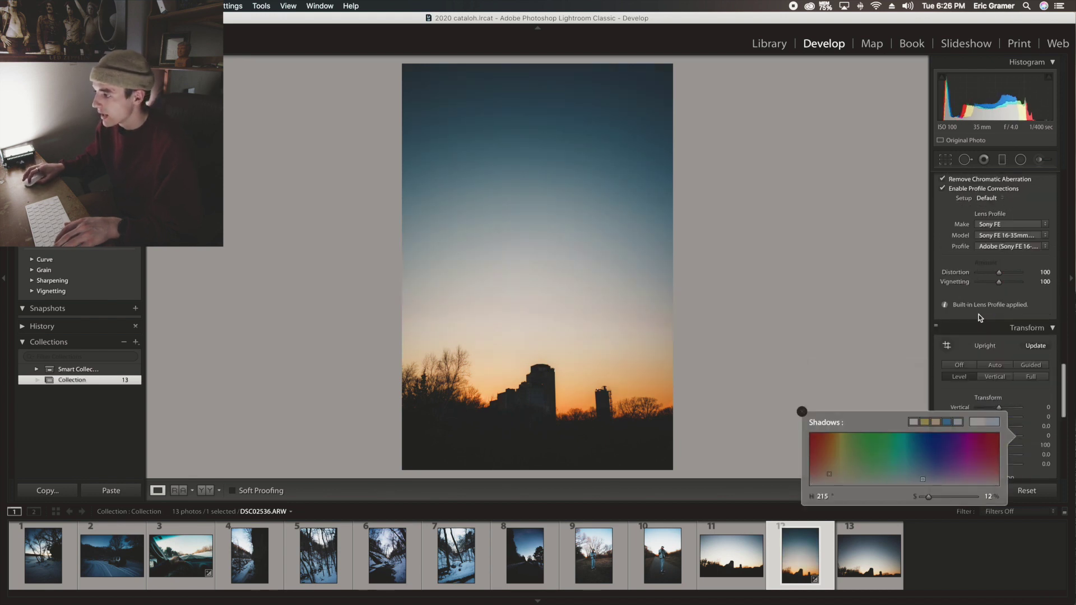
scroll(975, 353, down, 3)
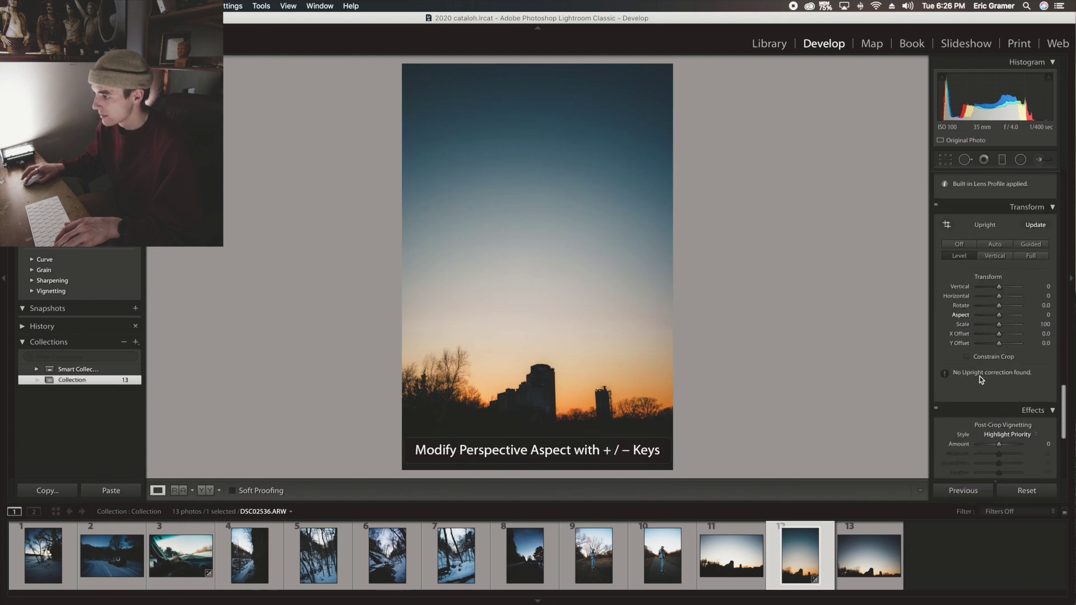
click(530, 406)
click(582, 290)
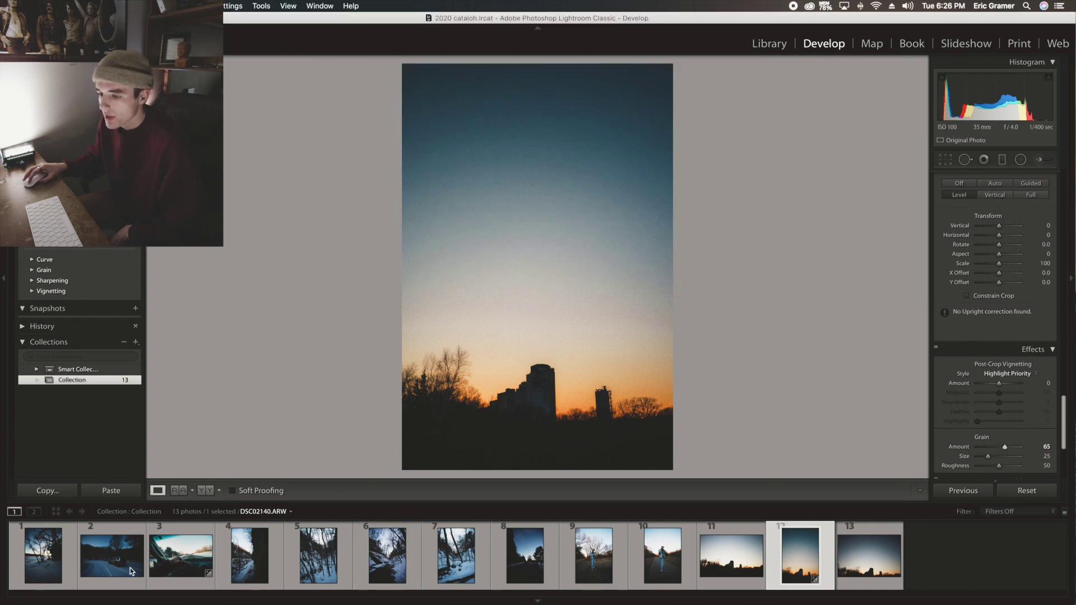
- Paste the copied skyline settings onto the first snowy lakeside trees photo
click(88, 555)
key(Left)
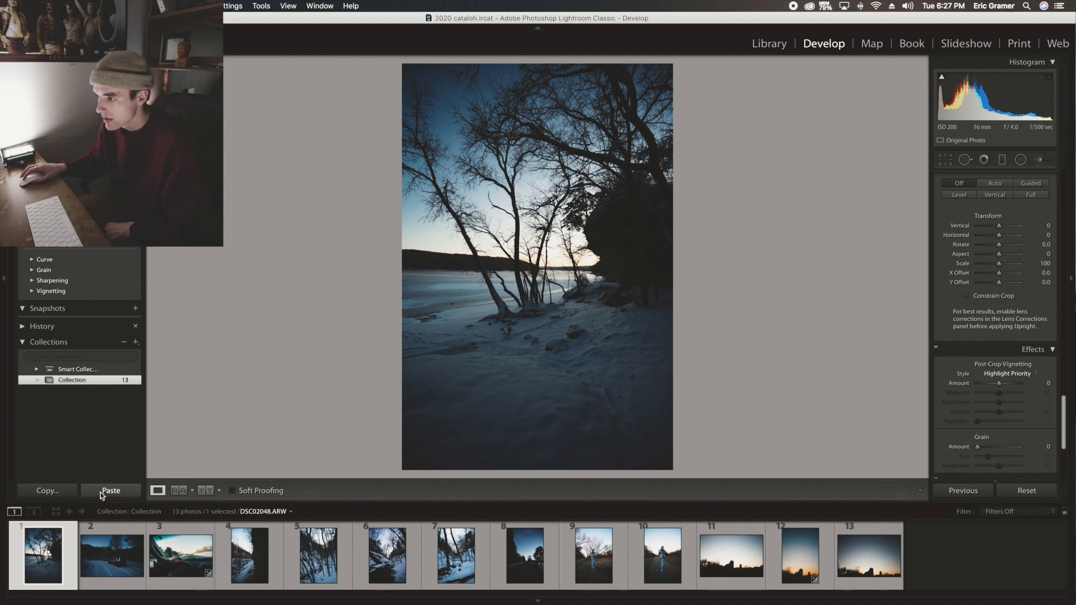
click(102, 491)
- Warm the temperature to about 7,100 and ease Orange and Yellow saturation to +12 and +7
scroll(1043, 345, up, 8)
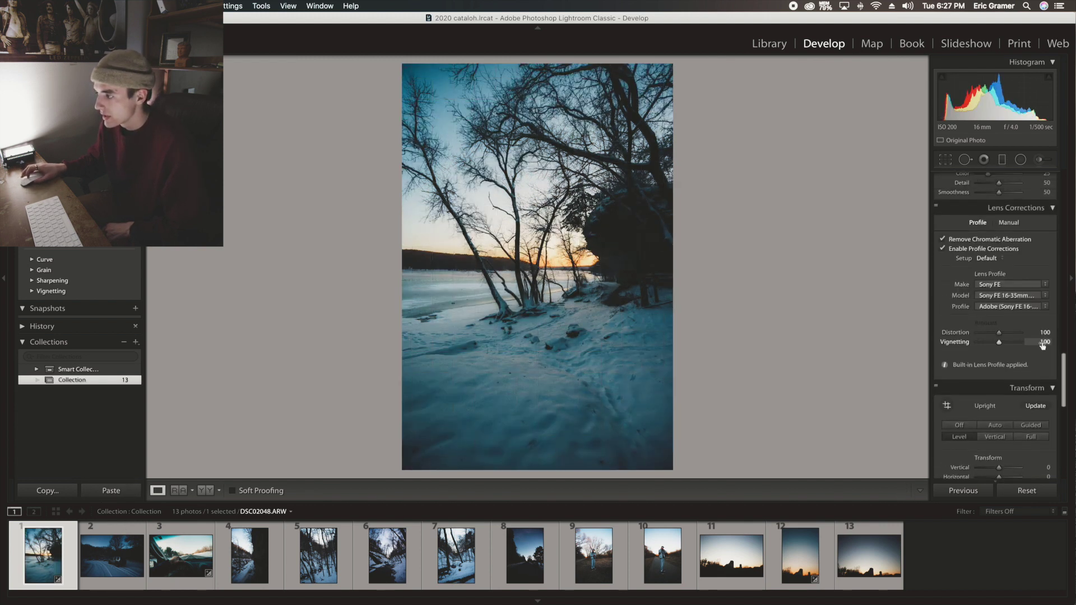
scroll(1042, 344, up, 12)
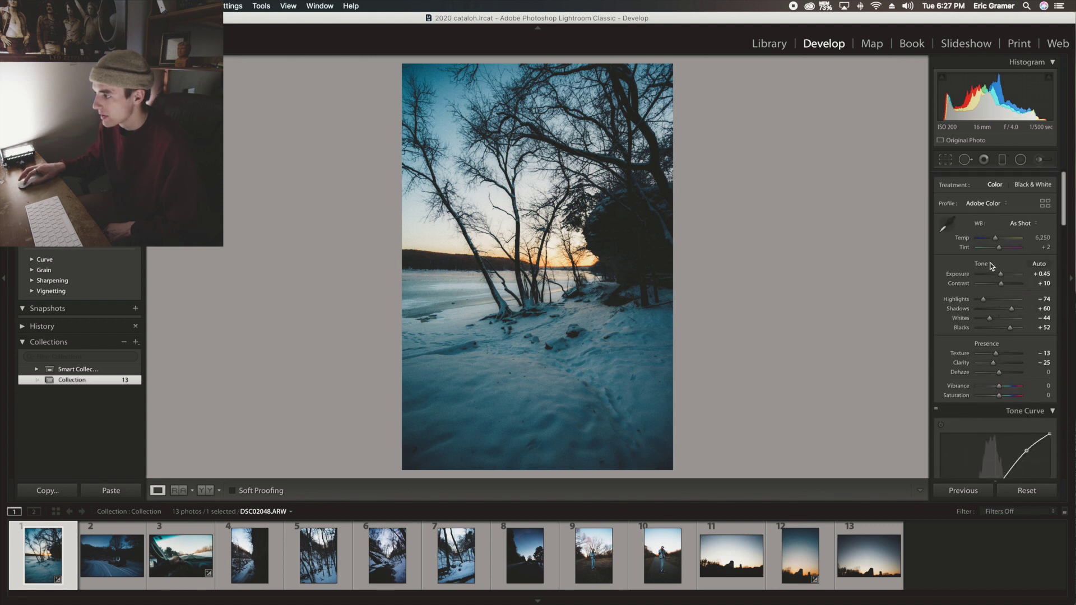
key(Up)
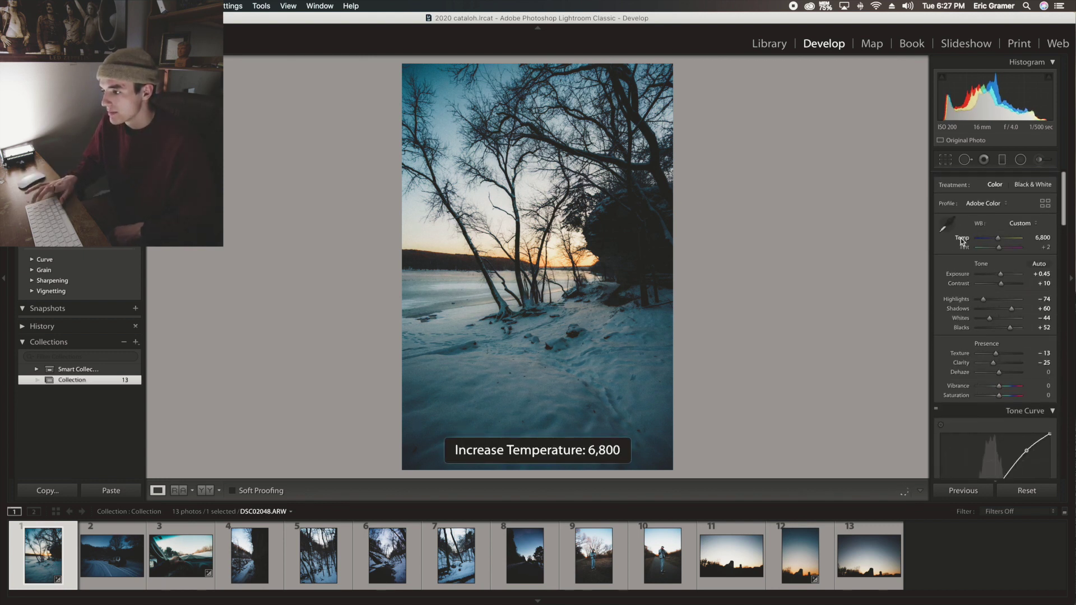
key(Up)
key(Up)
key(Up)
scroll(998, 392, down, 10)
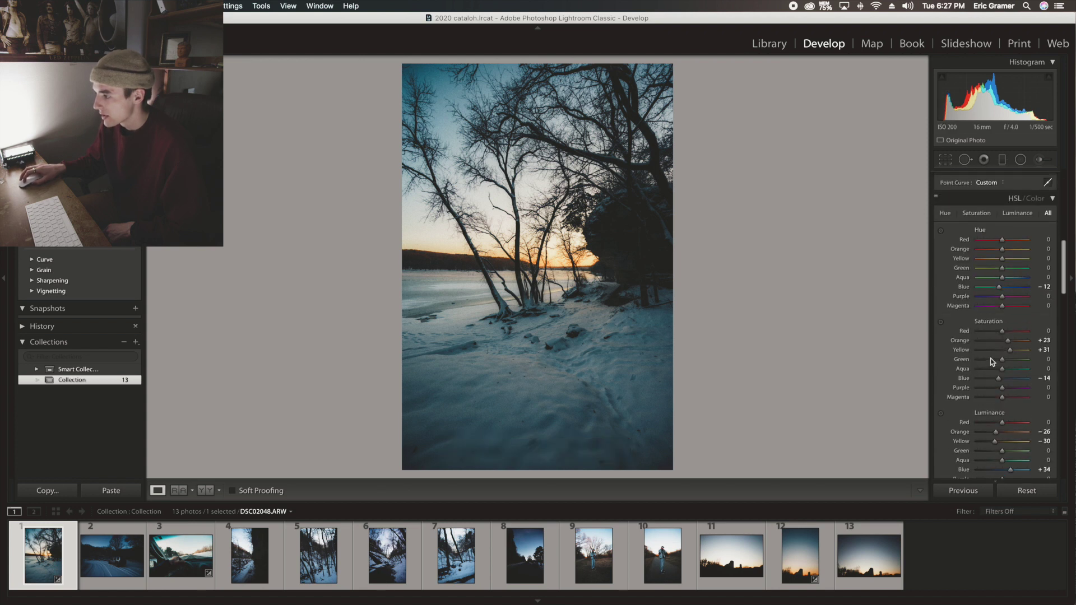
drag(1007, 351, 1006, 340)
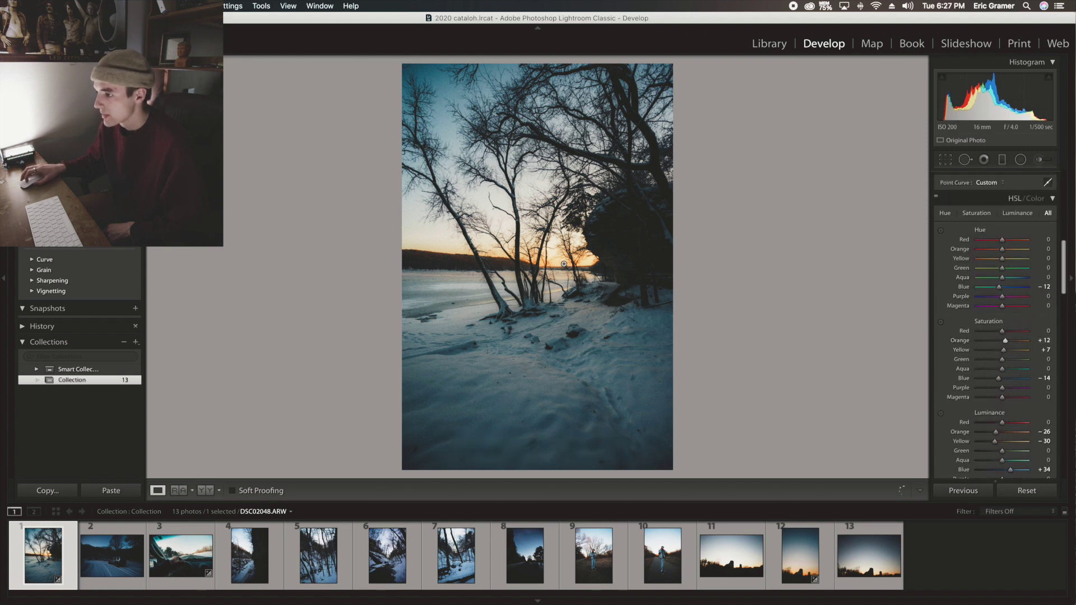
scroll(998, 336, down, 3)
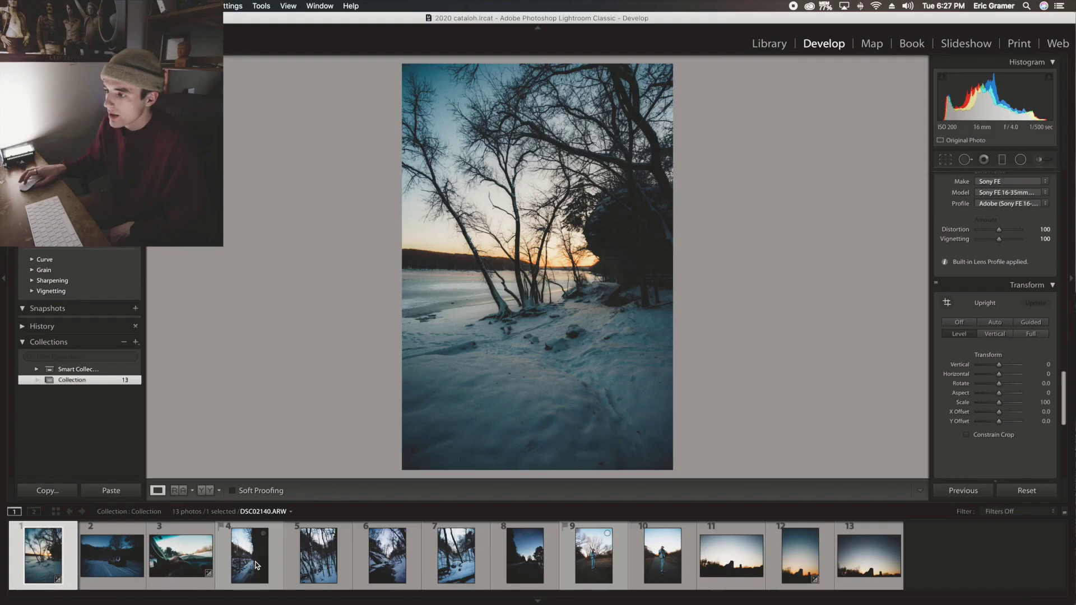
- Paste the copied skyline settings onto the snowy cliffside trail photo
click(255, 563)
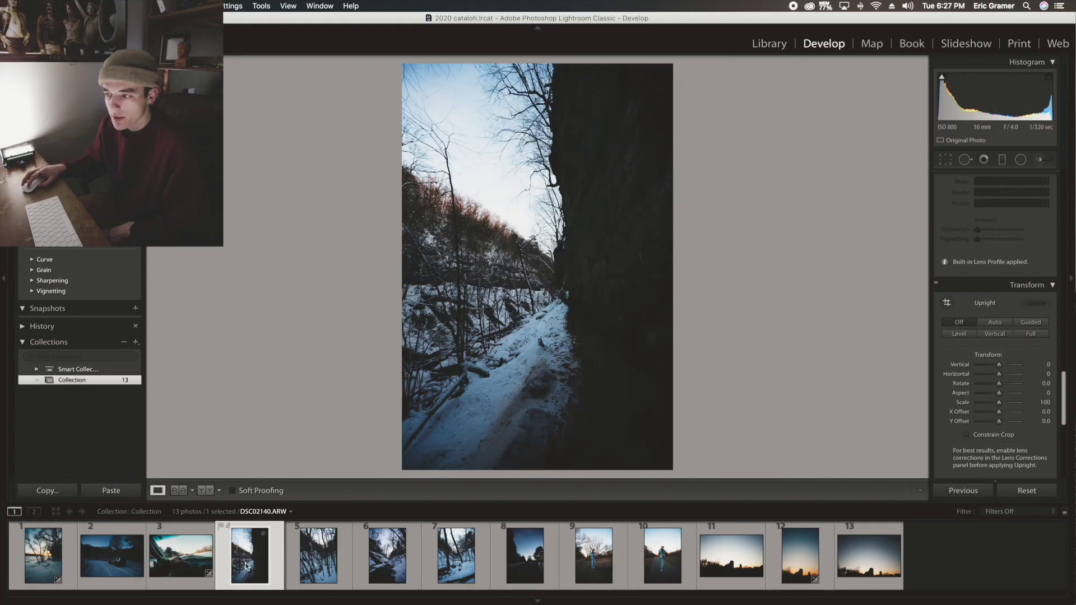
click(111, 492)
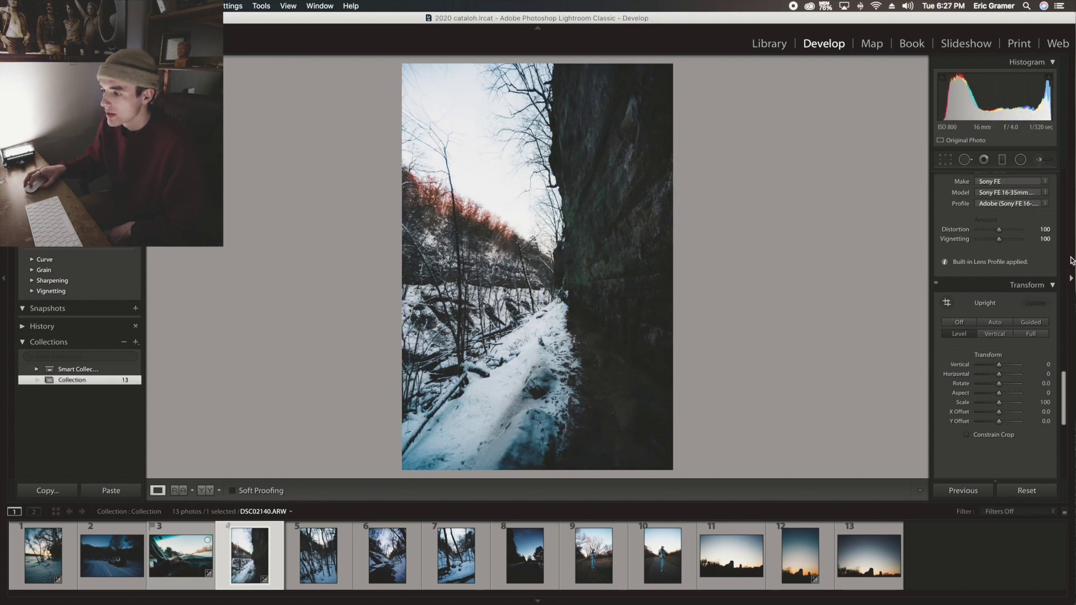
scroll(1003, 263, up, 5)
- Lower the trail photo's Exposure, Highlights and Whites, then open the dusk road photo
scroll(1011, 320, up, 10)
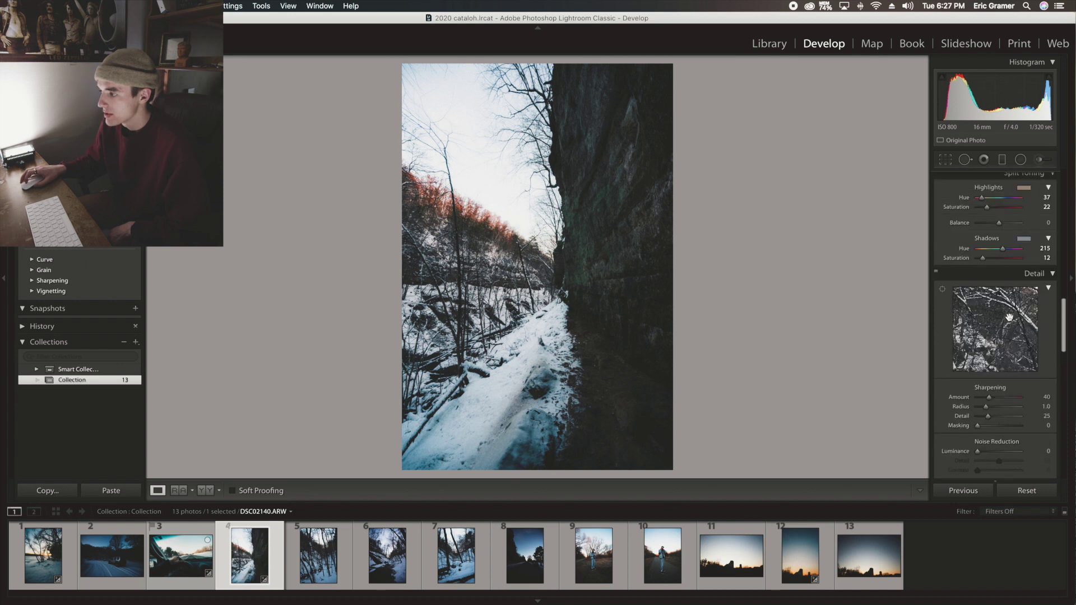
scroll(1010, 320, up, 3)
mouse_move(989, 325)
mouse_down()
mouse_move(979, 325)
mouse_move(980, 305)
mouse_up()
click(524, 555)
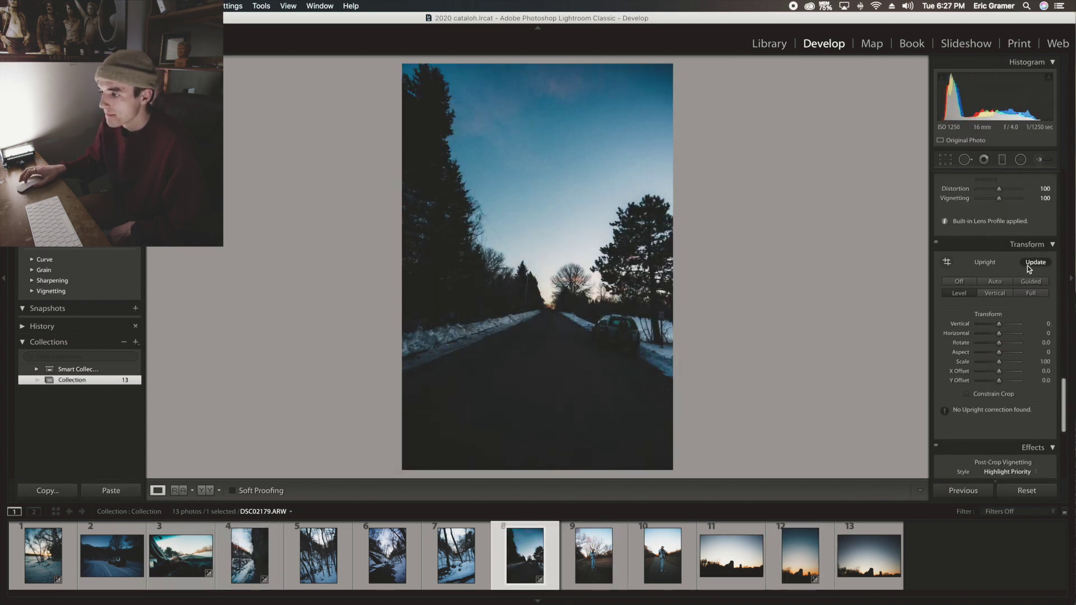